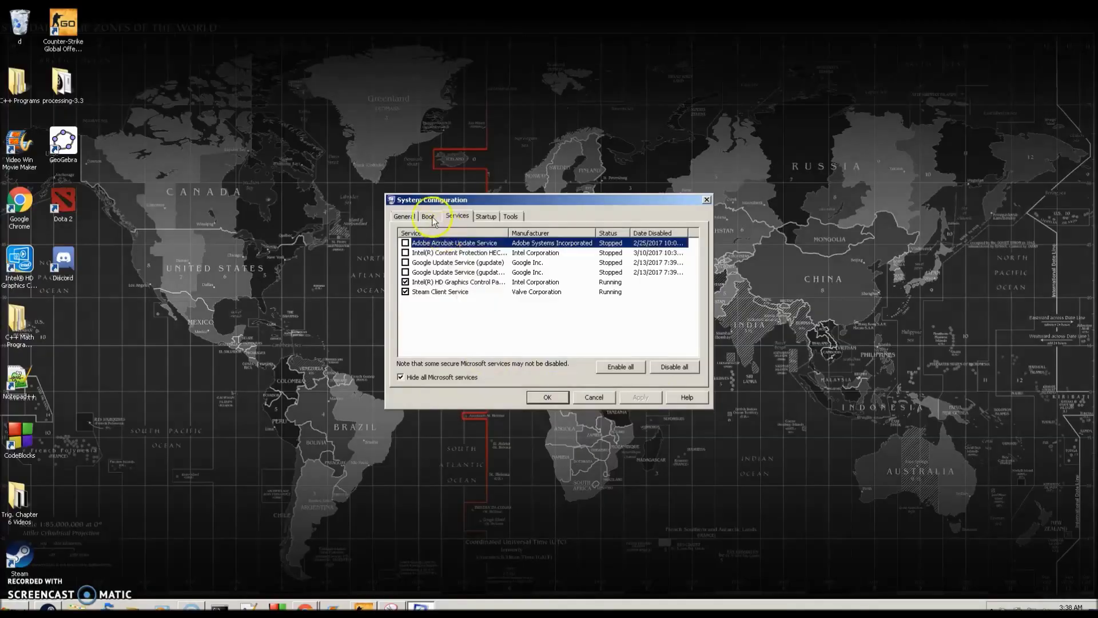
Set the advanced boot options to 4 processors with PCI Lock on and Debug off, and save the system configuration
left_click(428, 215)
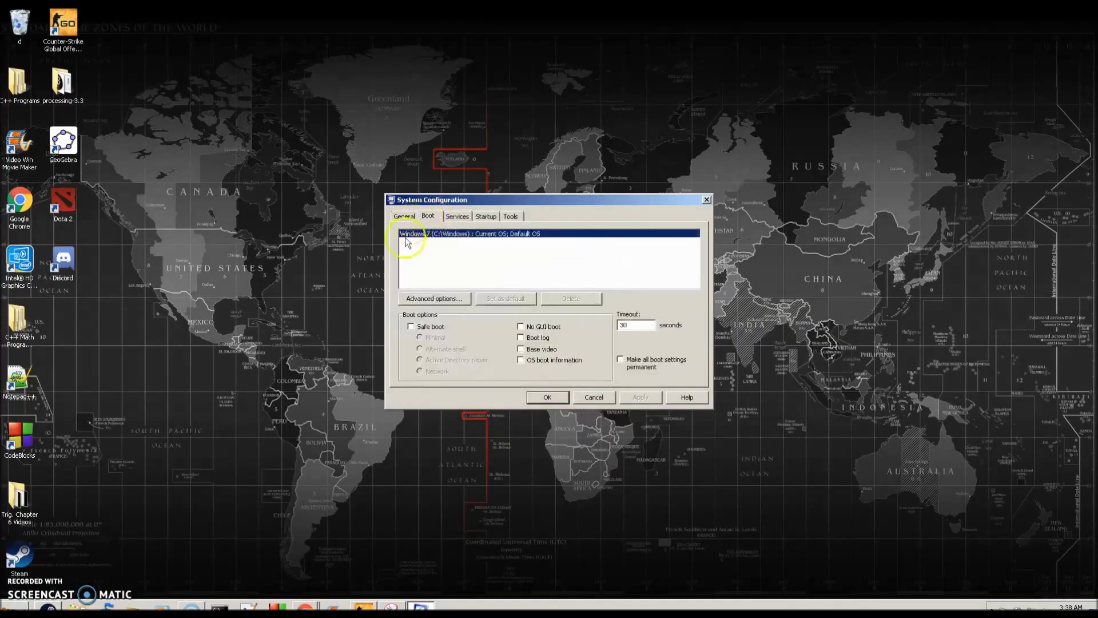
left_click(417, 300)
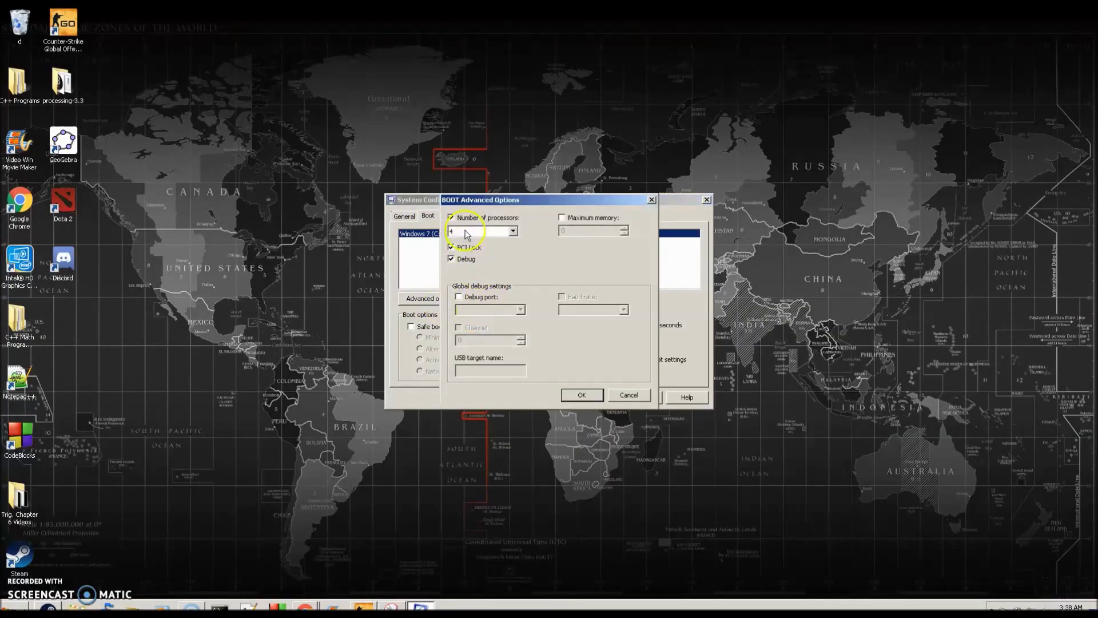
left_click(451, 218)
left_click(481, 231)
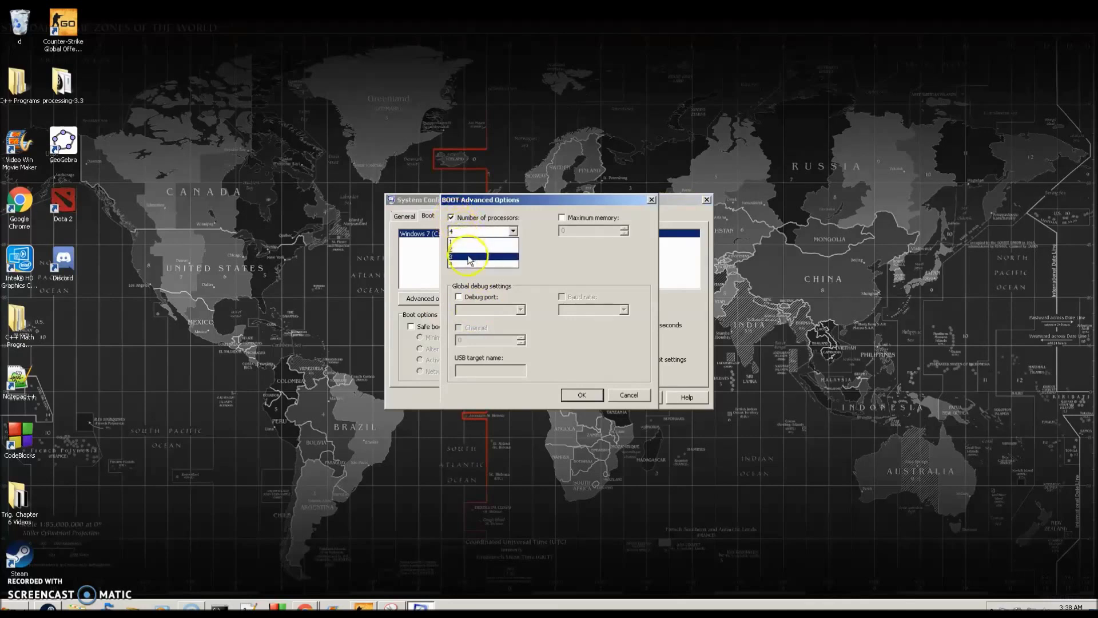
left_click(460, 262)
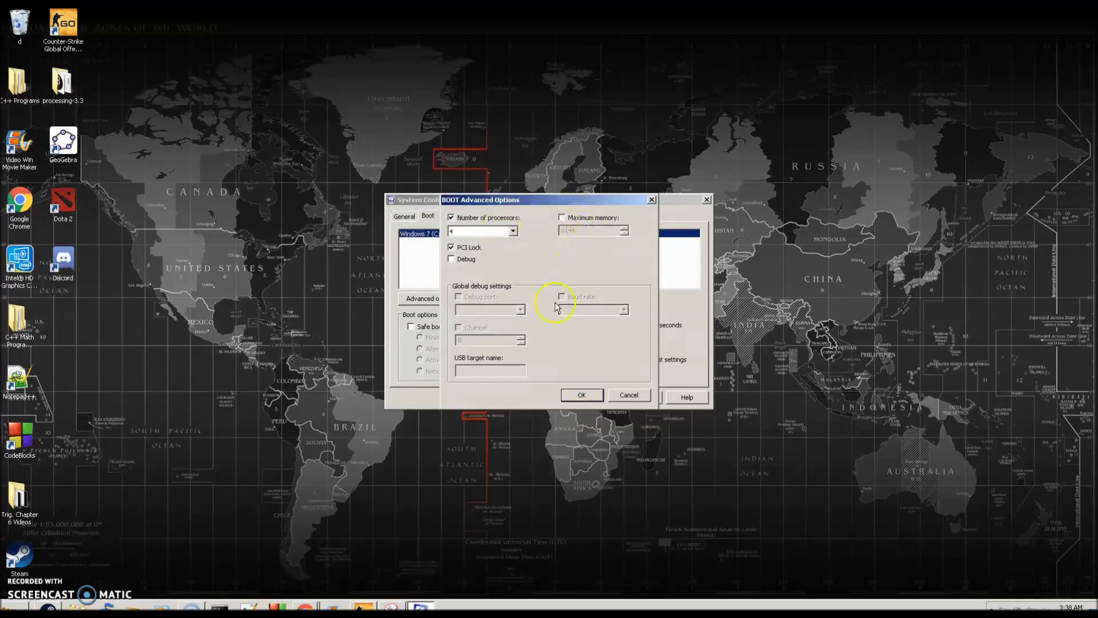
left_click(582, 394)
left_click(633, 398)
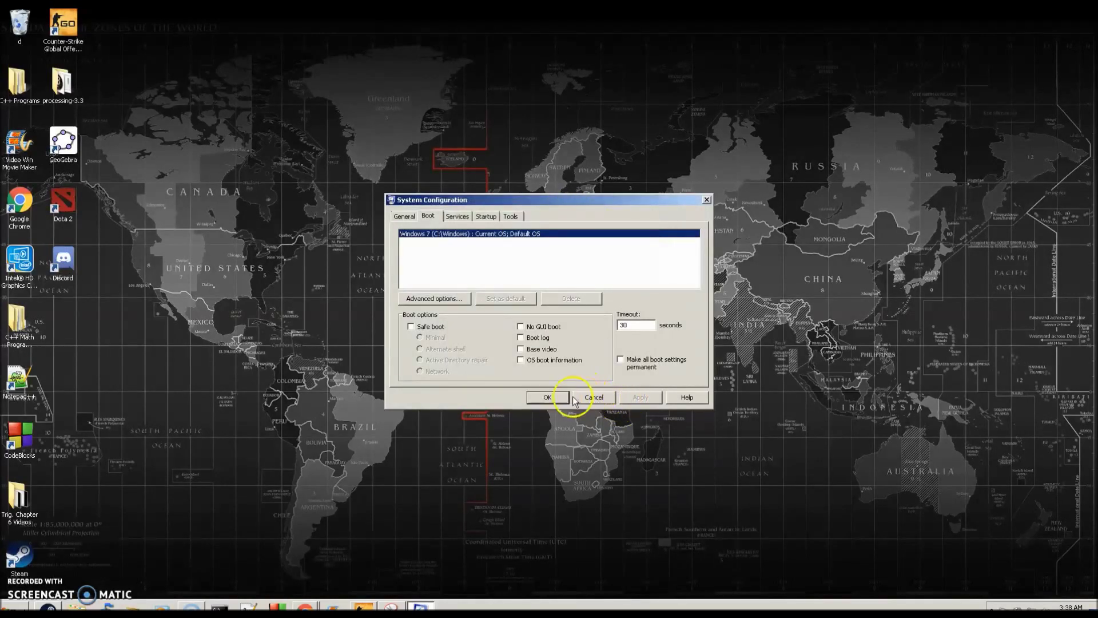
left_click(562, 397)
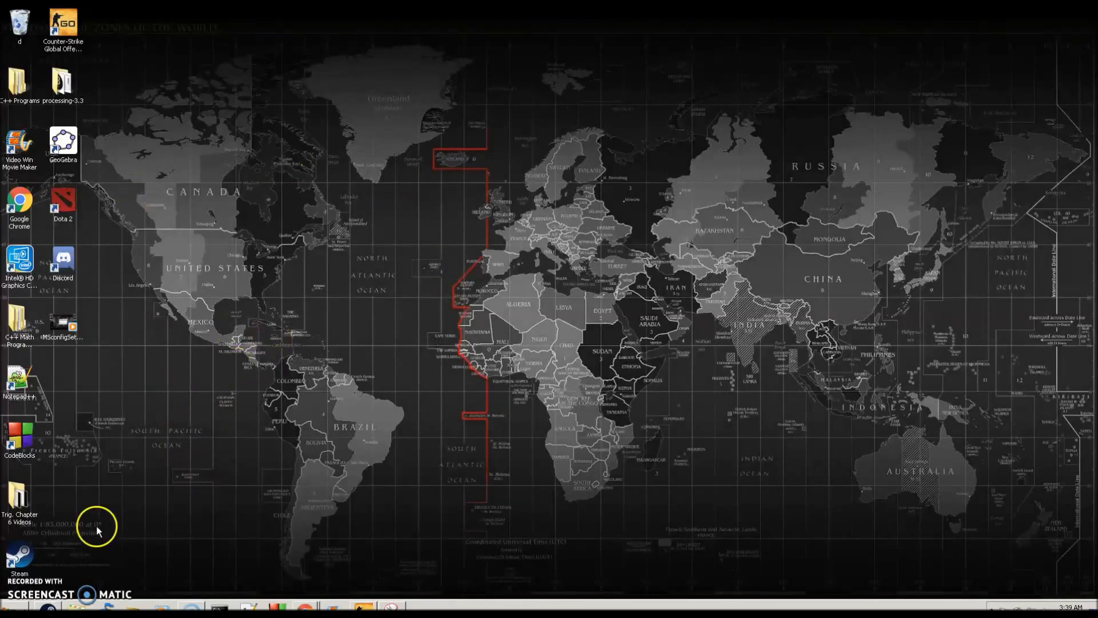
Open the temporary files folder using %temp%
left_click(31, 603)
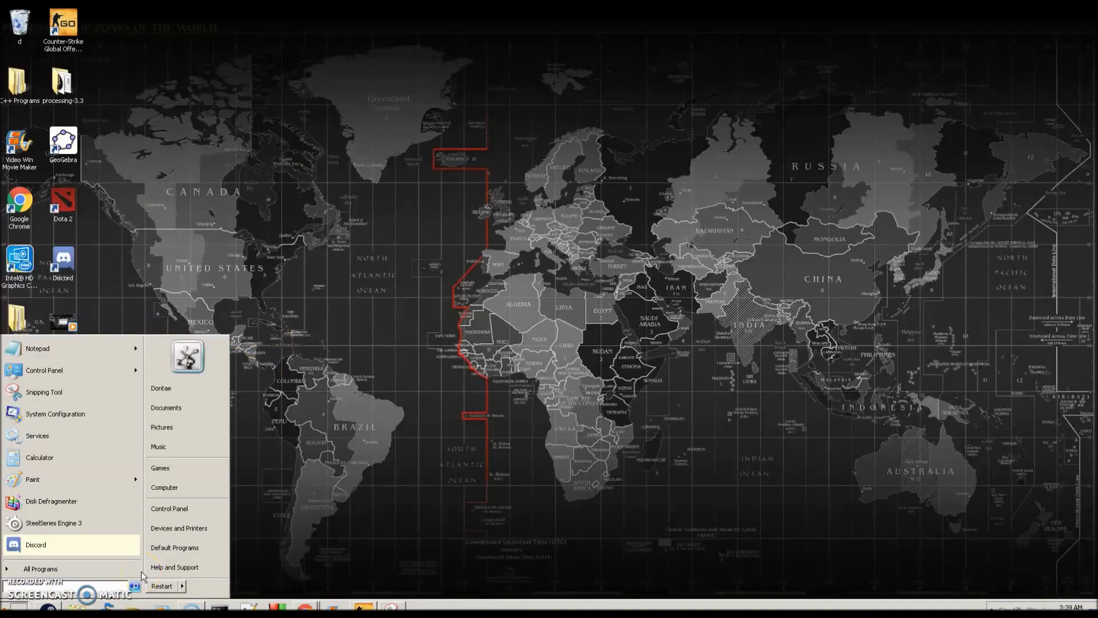
type("%temp%")
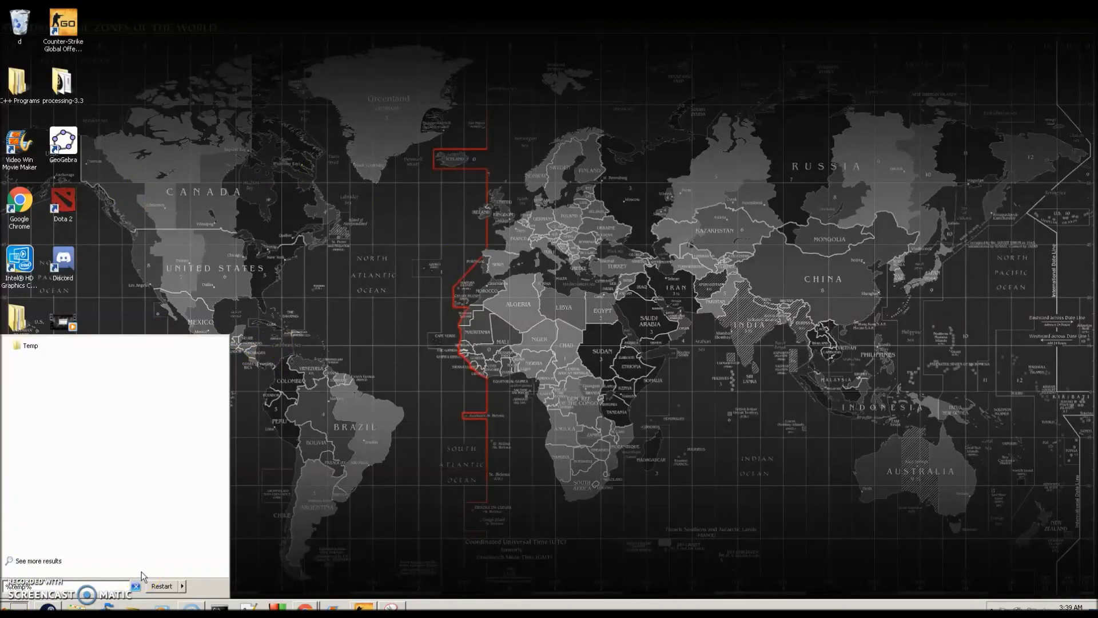
left_click(32, 345)
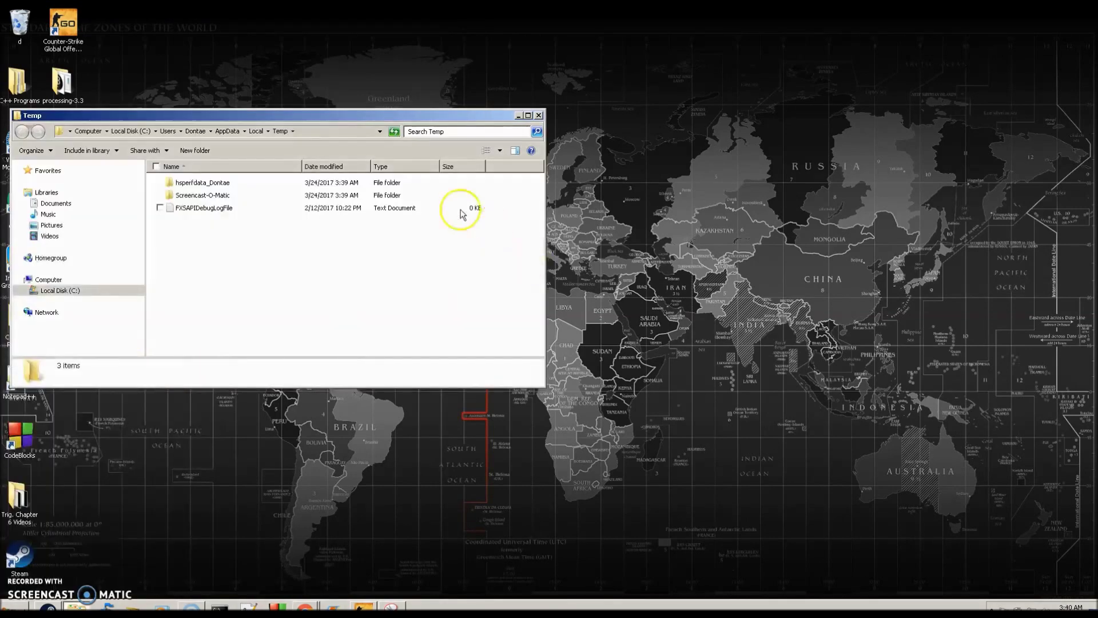
Delete everything in the Temp folder, skipping any item in use, and close the folder window
left_click_drag(322, 118, 624, 81)
left_click_drag(589, 247, 532, 134)
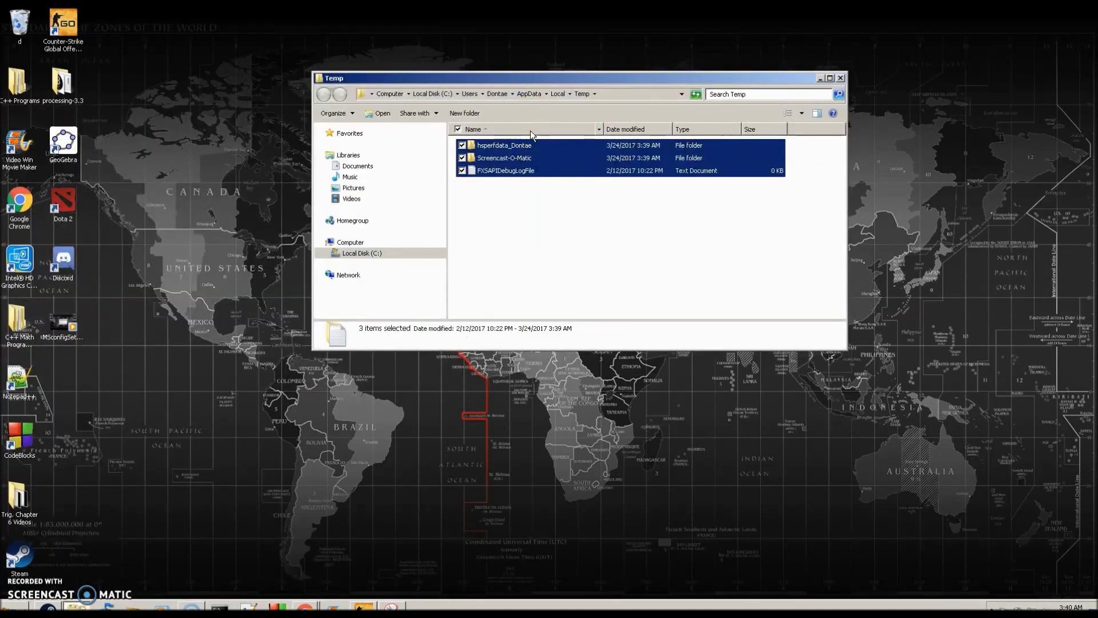
right_click(522, 144)
left_click(449, 243)
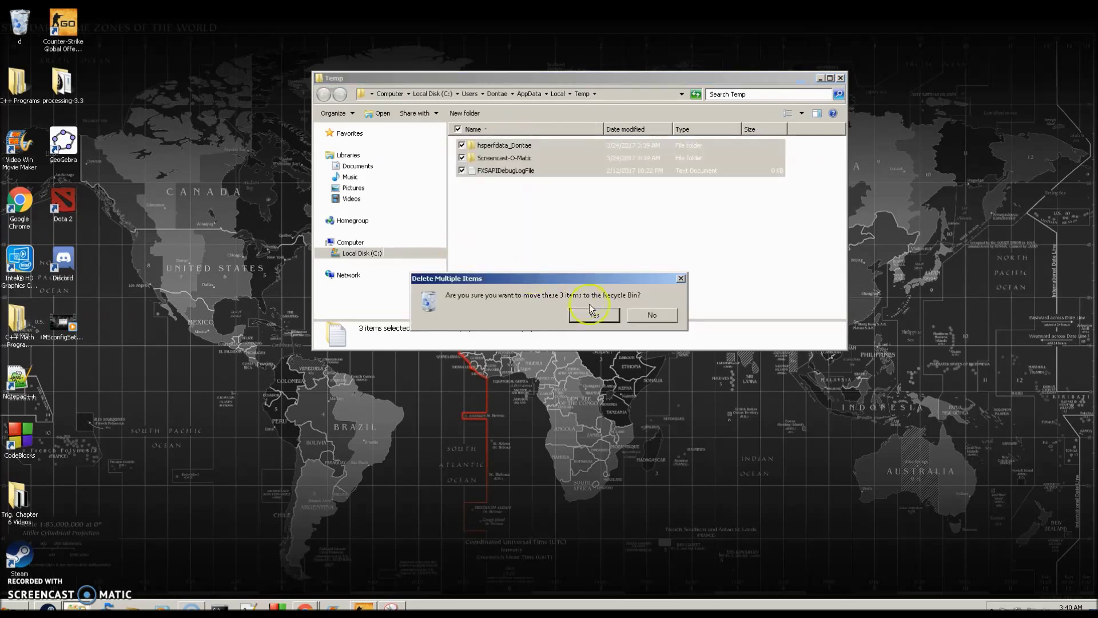
left_click(594, 311)
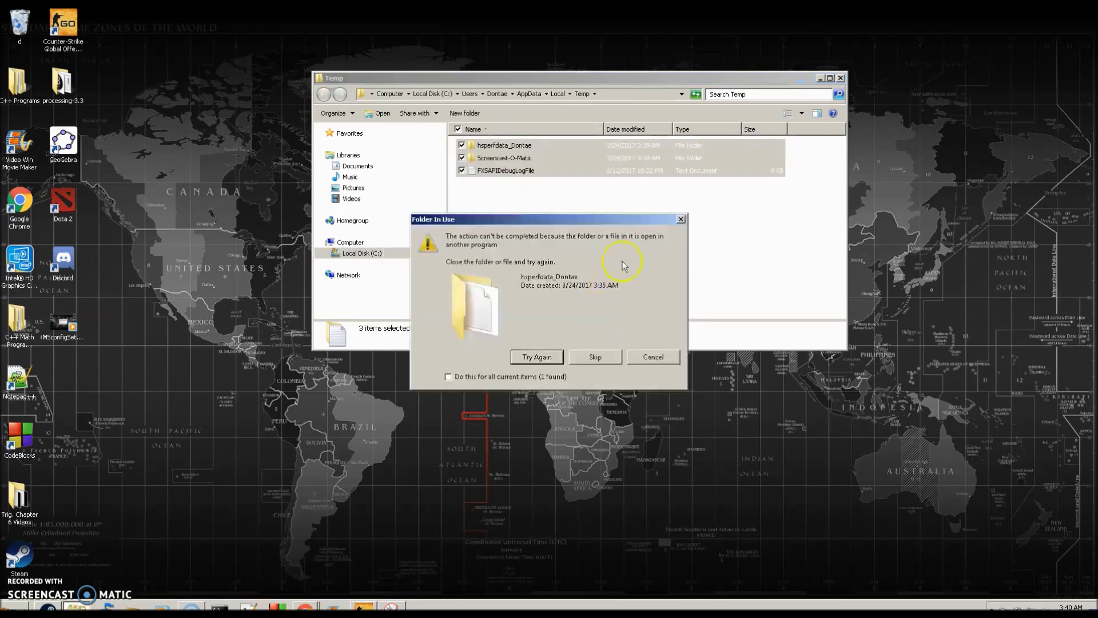
left_click(595, 357)
left_click(841, 79)
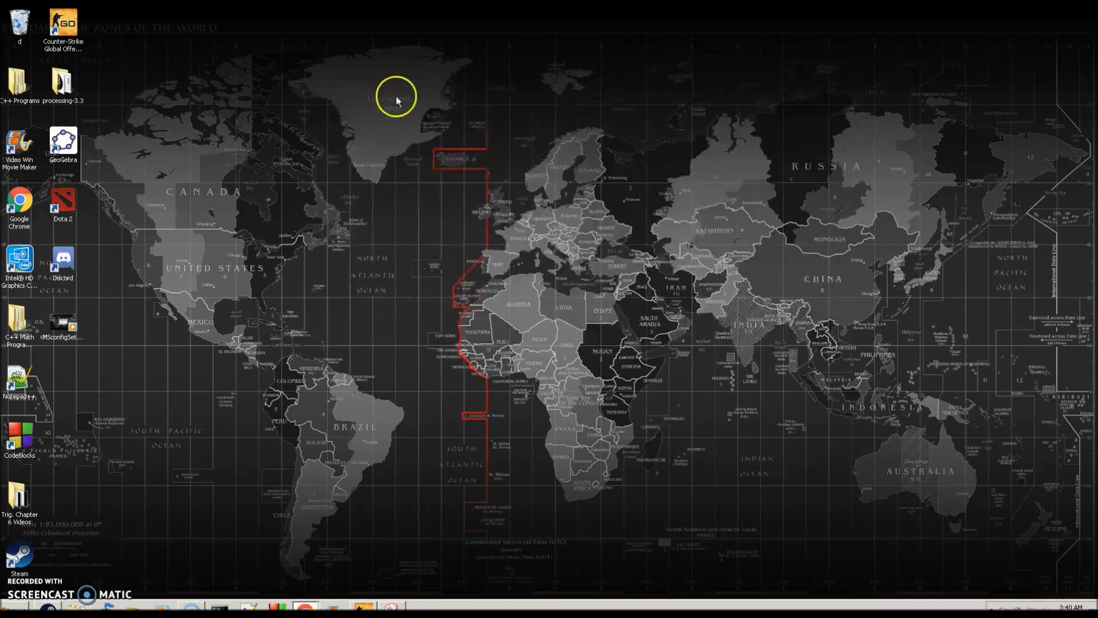
Open Disk Cleanup for drive C:, review the files to delete, and start the cleanup scan of system files
left_click(49, 589)
type("disk clean")
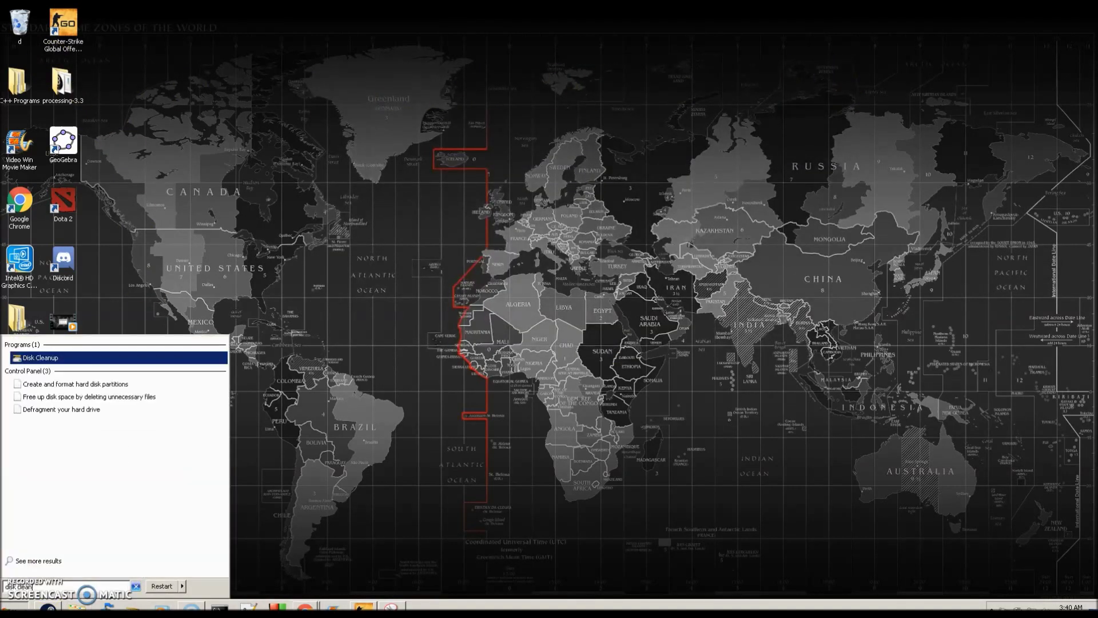
left_click(52, 362)
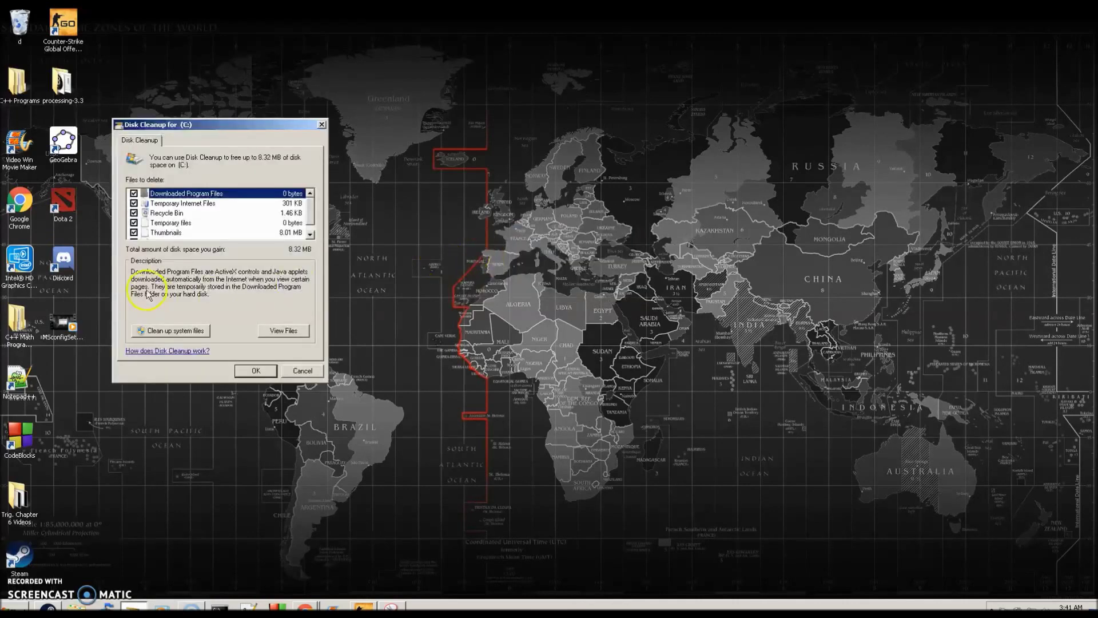
scroll(222, 242, "down", 1)
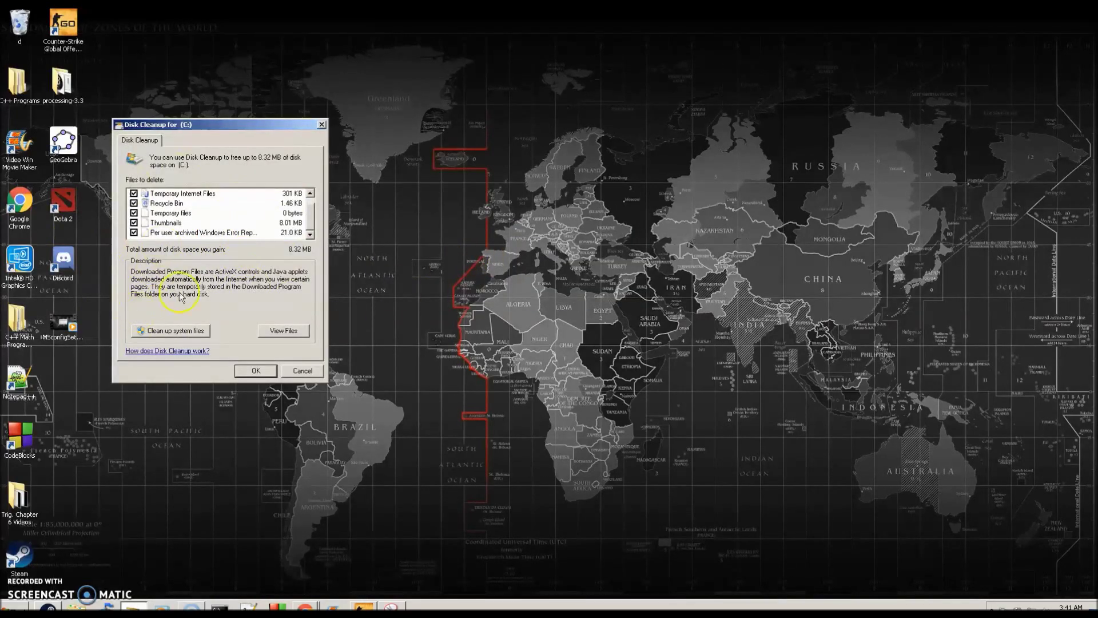
left_click(180, 331)
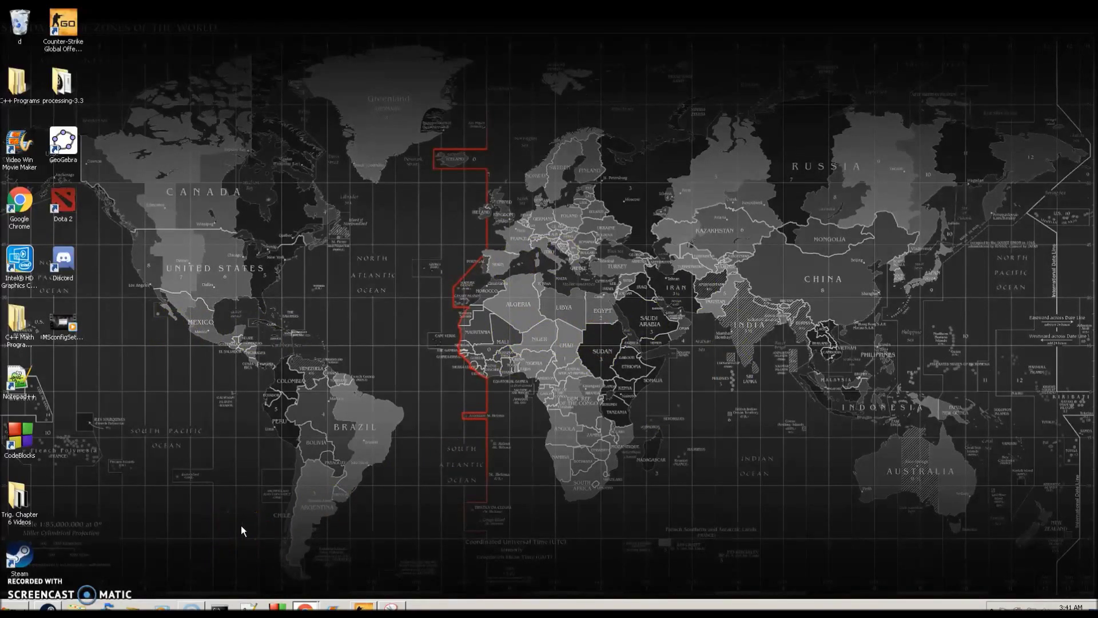
left_click(501, 279)
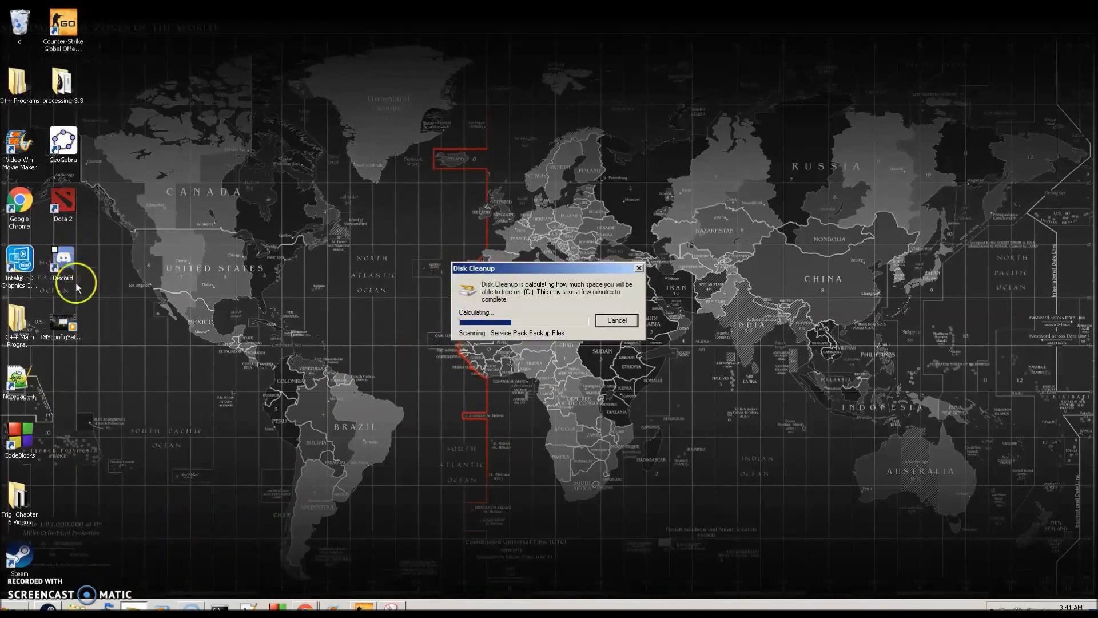
left_click(223, 599)
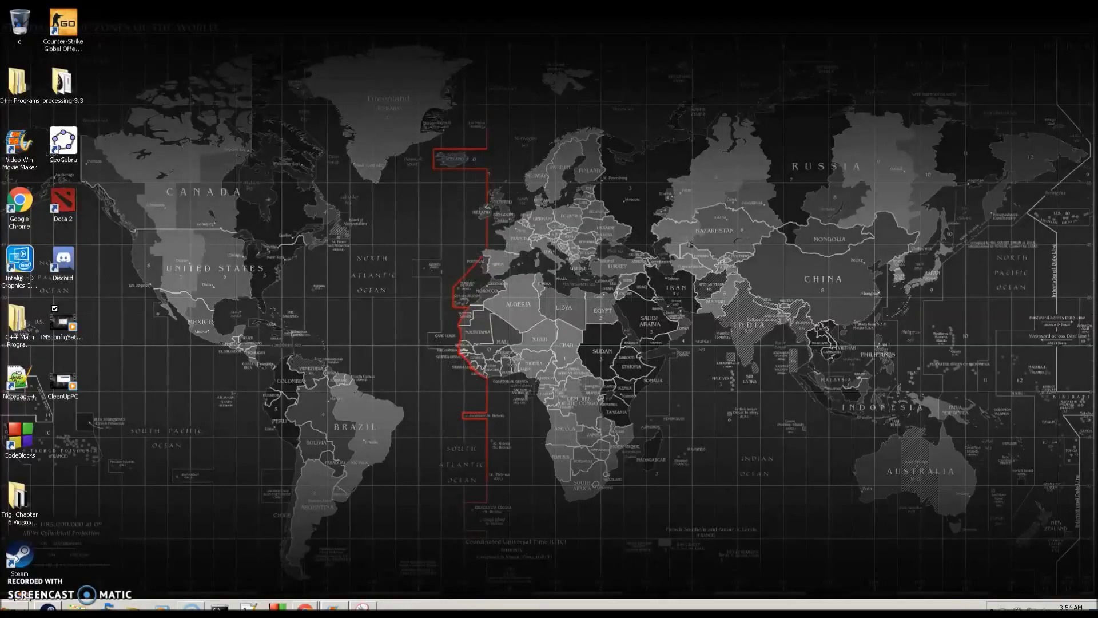
Open the Windows Services console and maximize its window
key("super")
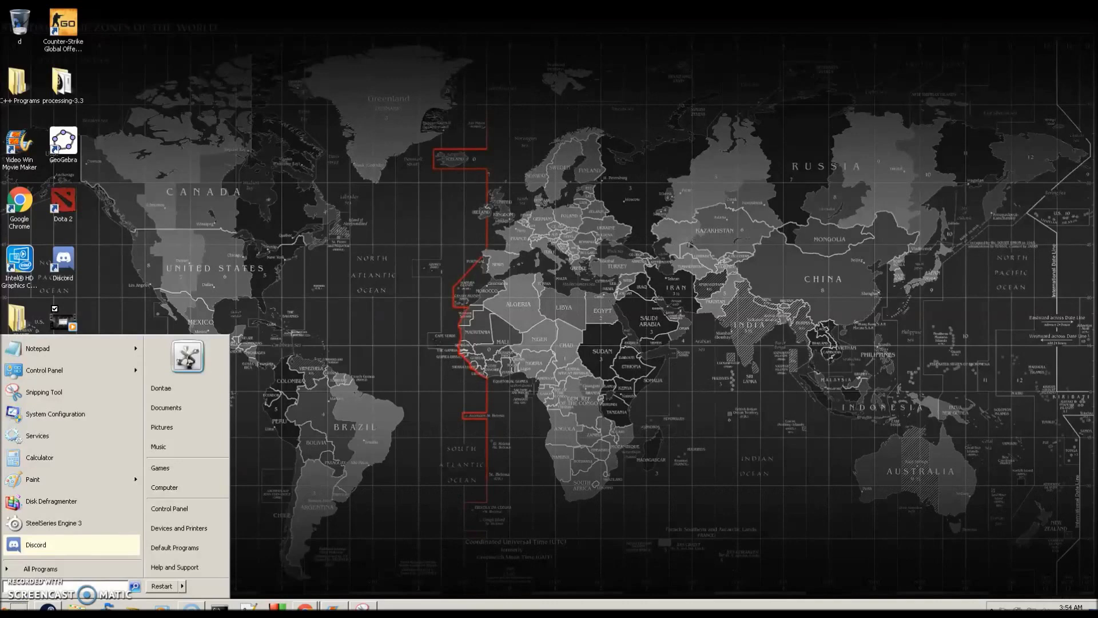
type("services")
key("Return")
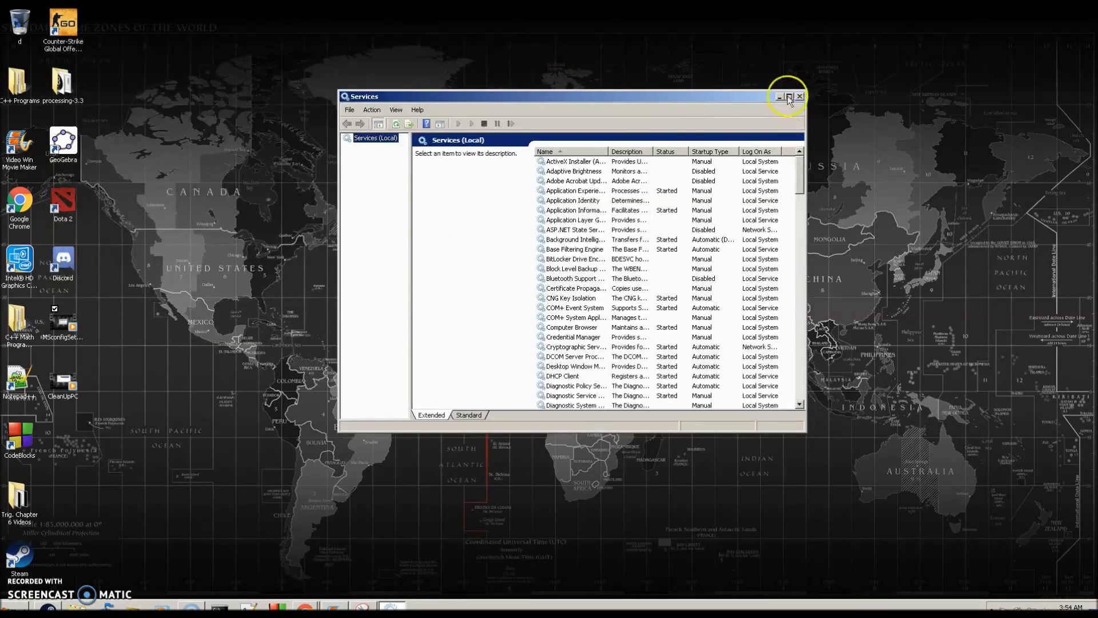
left_click(789, 97)
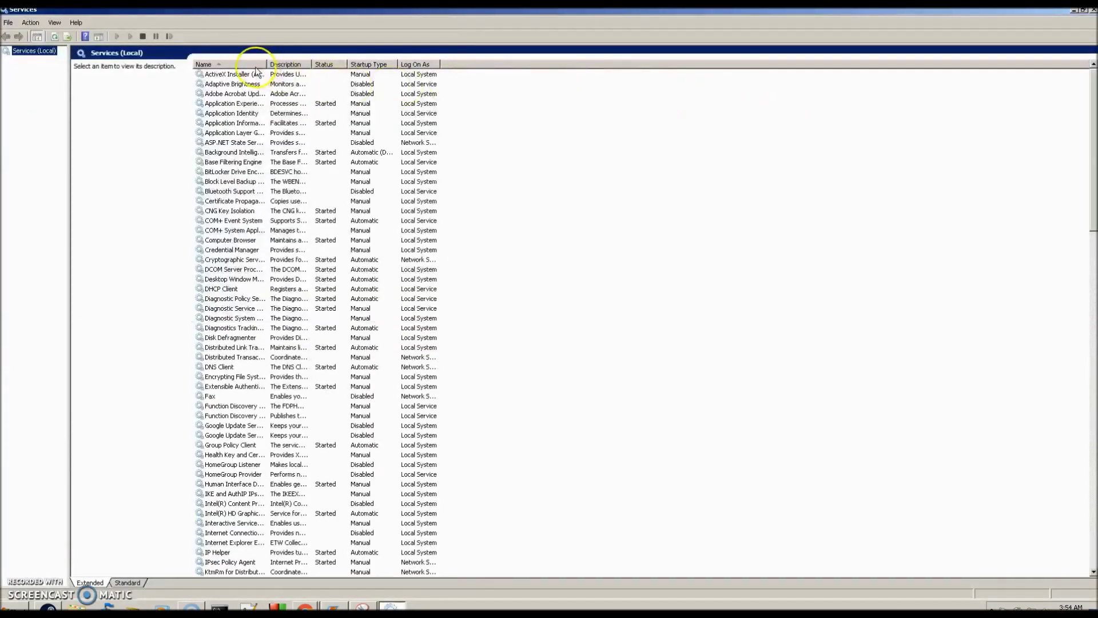
Widen the Name and Status columns and sort the services by status with the started ones first
left_click_drag(269, 61, 537, 101)
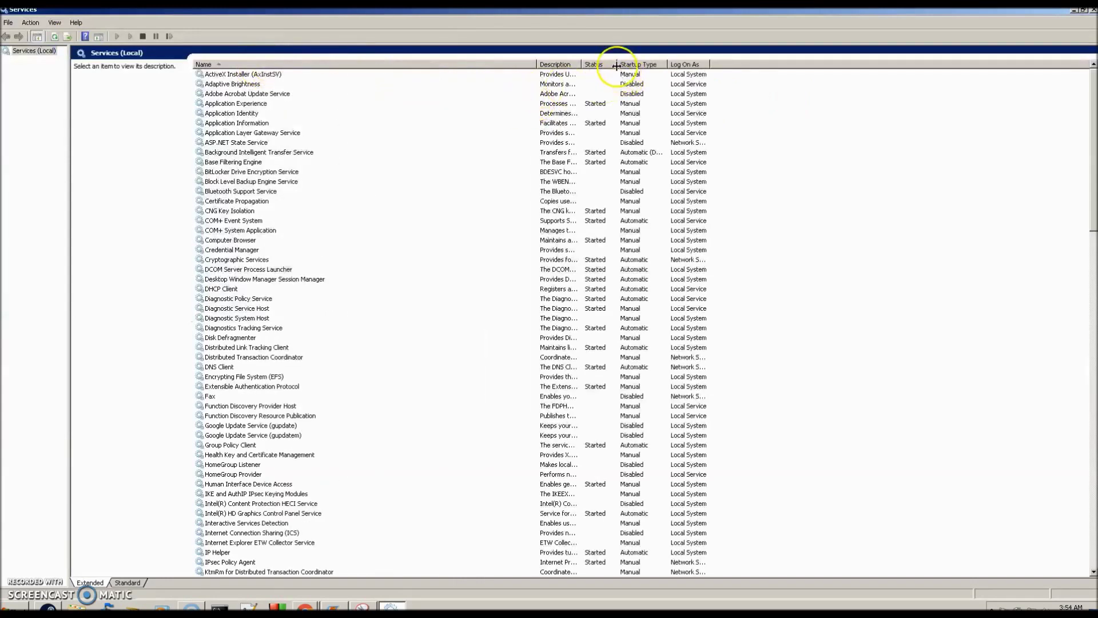
left_click_drag(616, 65, 771, 74)
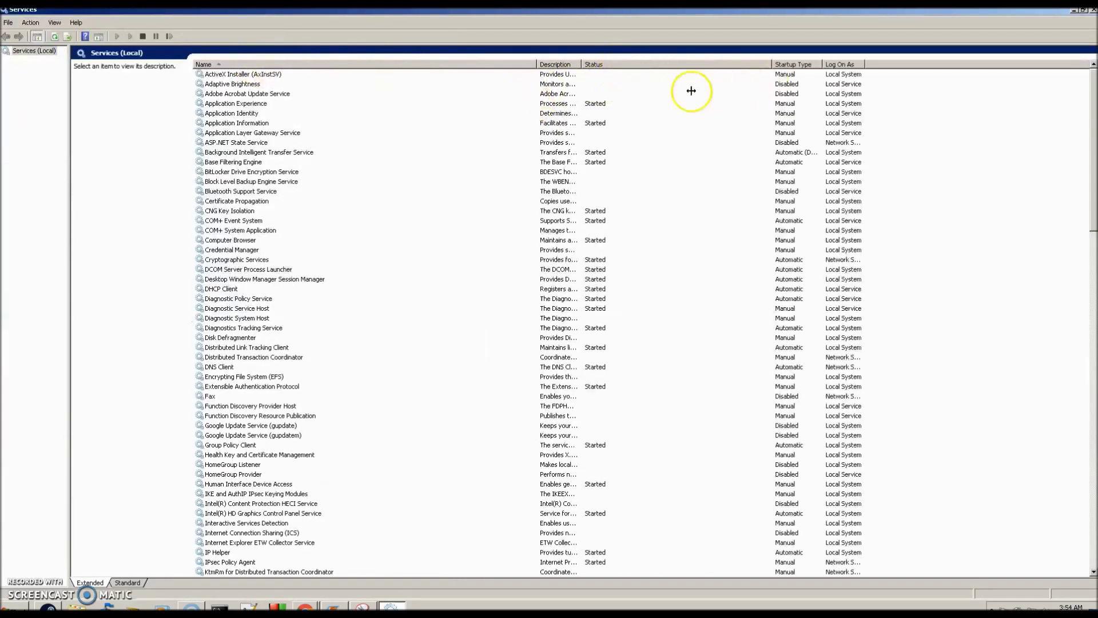
left_click(598, 64)
left_click(598, 64)
key("Down")
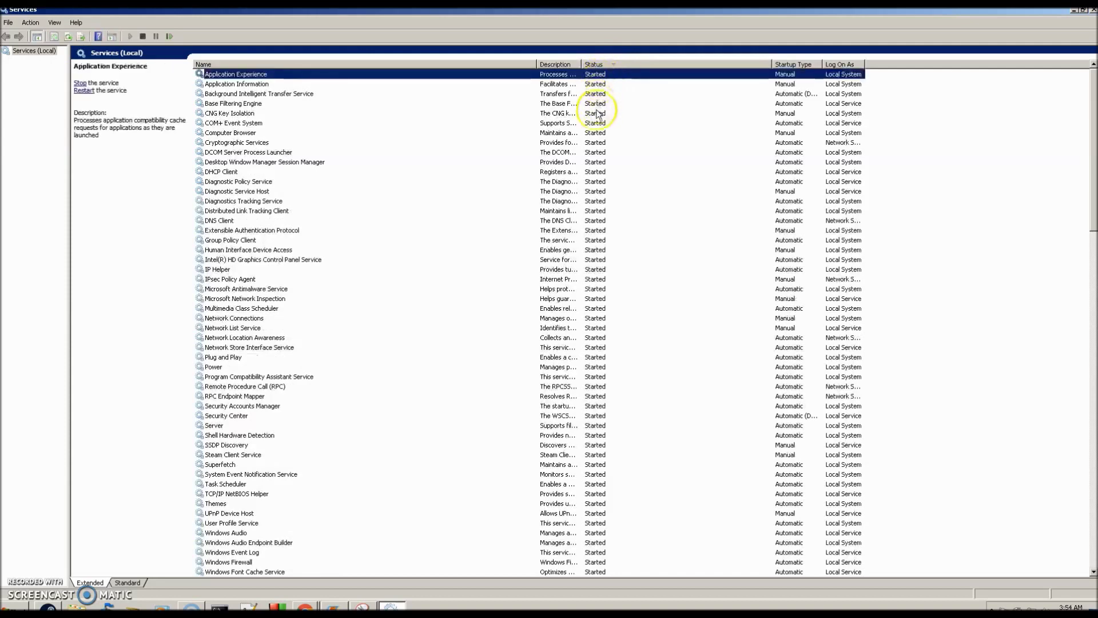
left_click(594, 116)
scroll(631, 350, "down", 5)
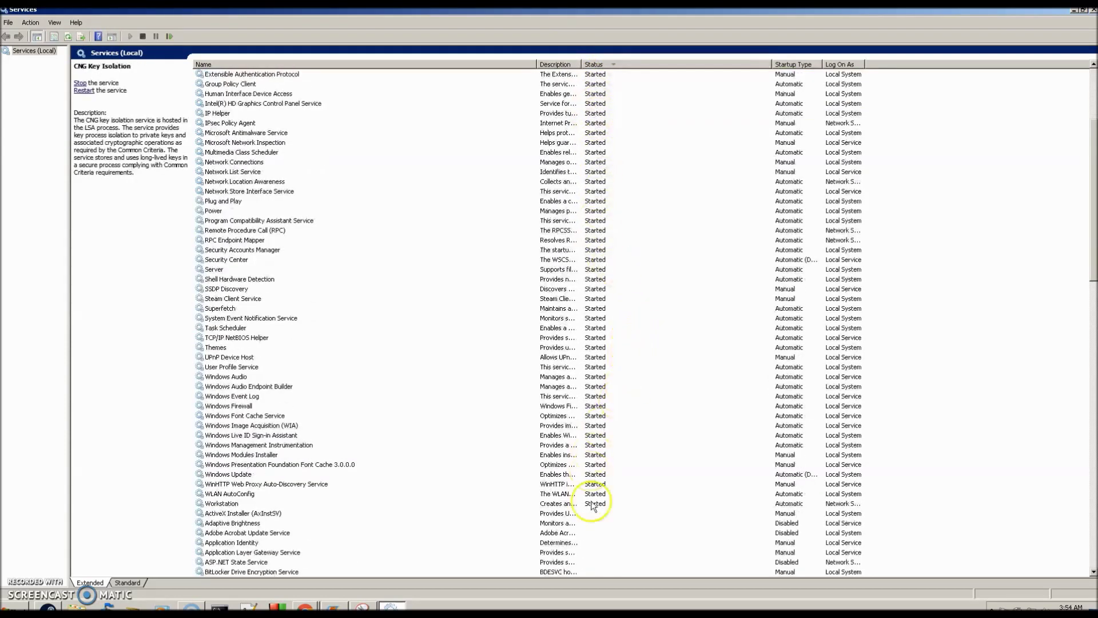
scroll(503, 440, "up", 3)
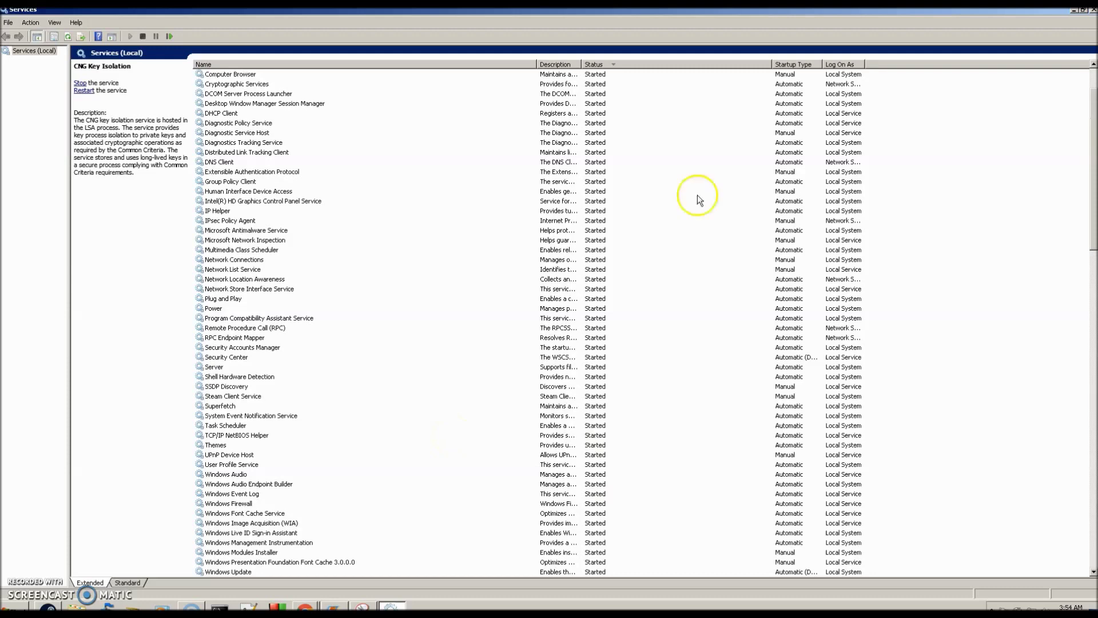
Sort the services by startup type and widen the Startup Type column so its full values can be read
left_click(744, 64)
scroll(770, 115, "down", 2)
left_click_drag(762, 65, 728, 64)
scroll(543, 138, "up", 5)
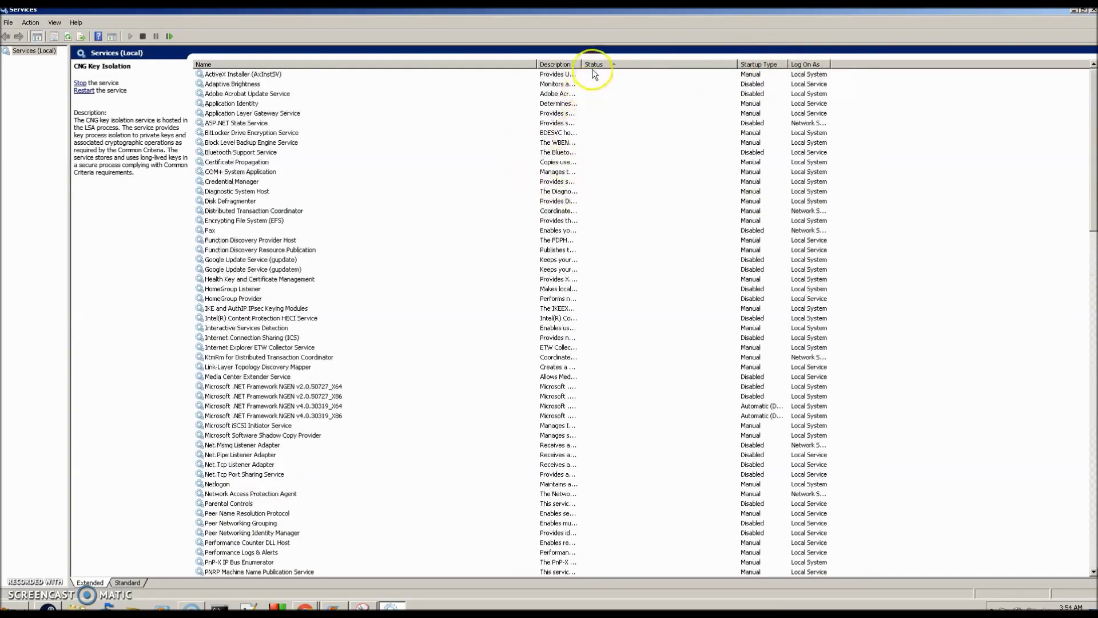
left_click_drag(1090, 209, 1090, 406)
left_click(760, 65)
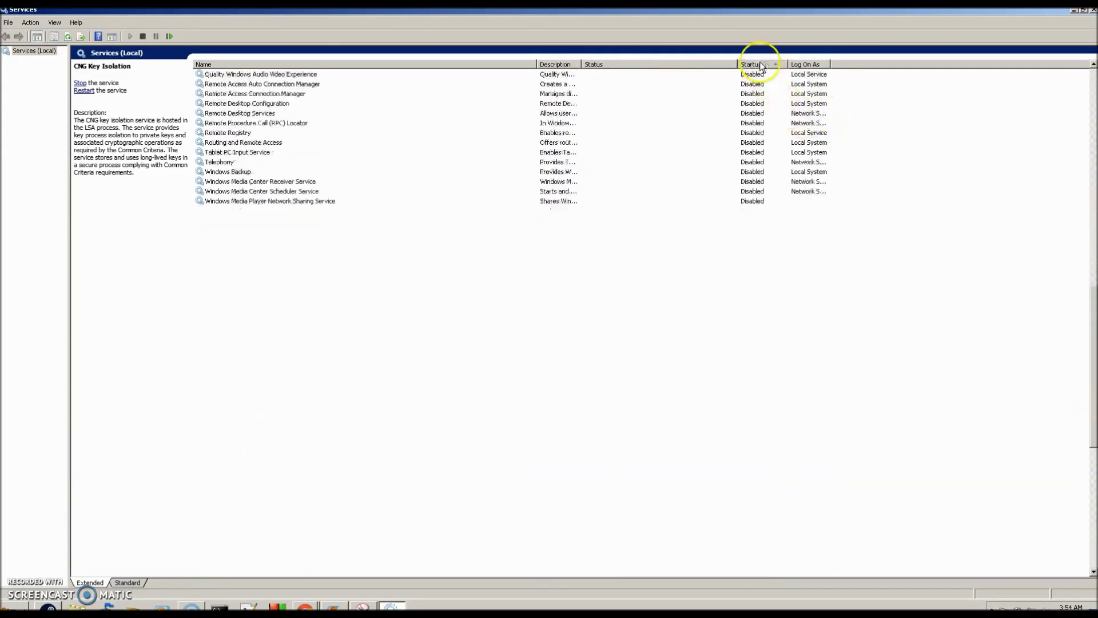
scroll(762, 142, "up", 13)
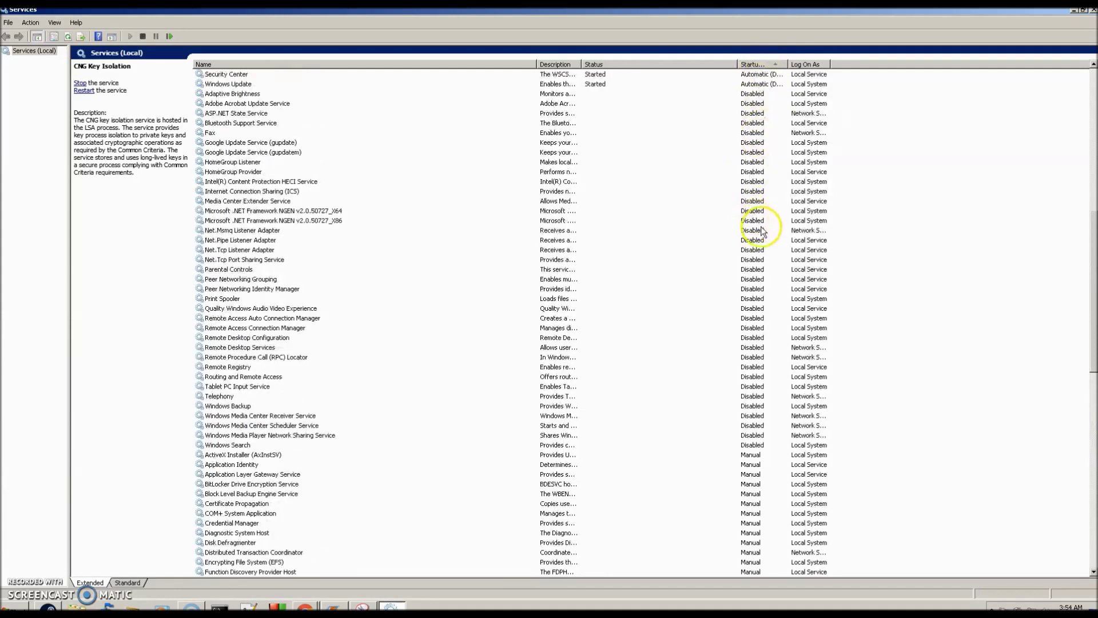
left_click_drag(737, 63, 524, 66)
left_click_drag(645, 65, 1061, 86)
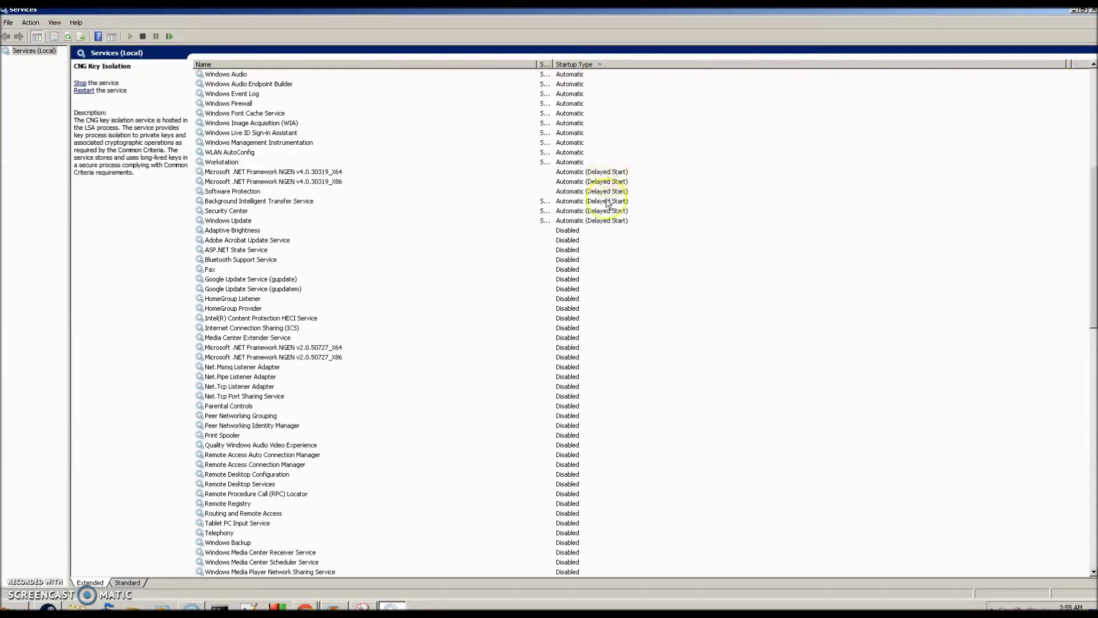
Examine the services whose startup type is Disabled, from Adaptive Brightness down to Windows Search
scroll(600, 211, "down", 3)
left_click(552, 143)
left_click(564, 153)
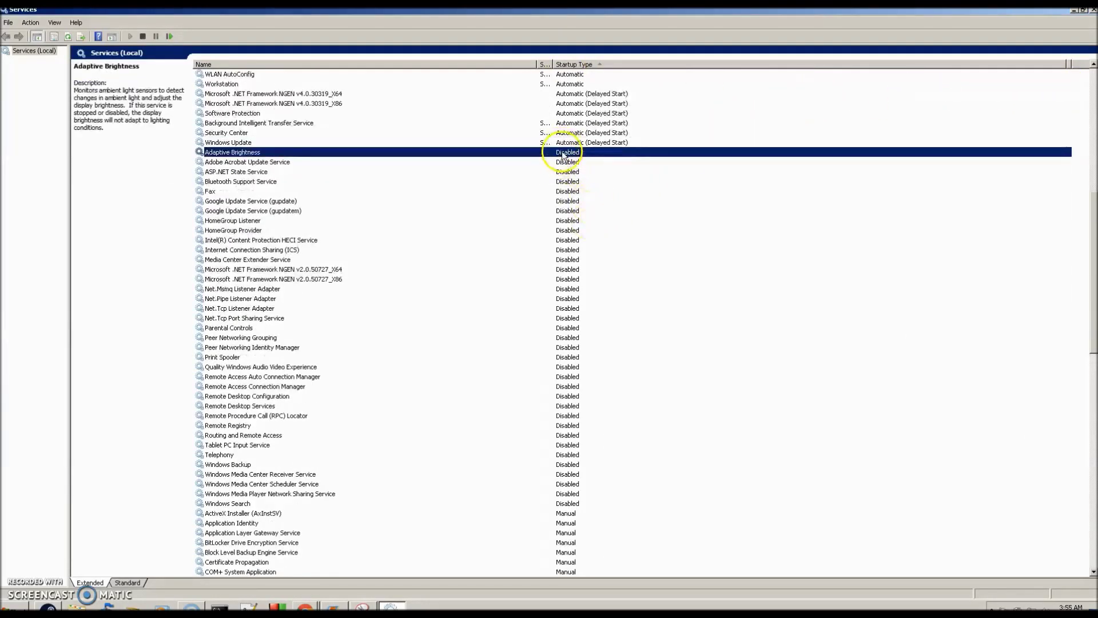
left_click(581, 163)
left_click(575, 153)
scroll(583, 235, "down", 1)
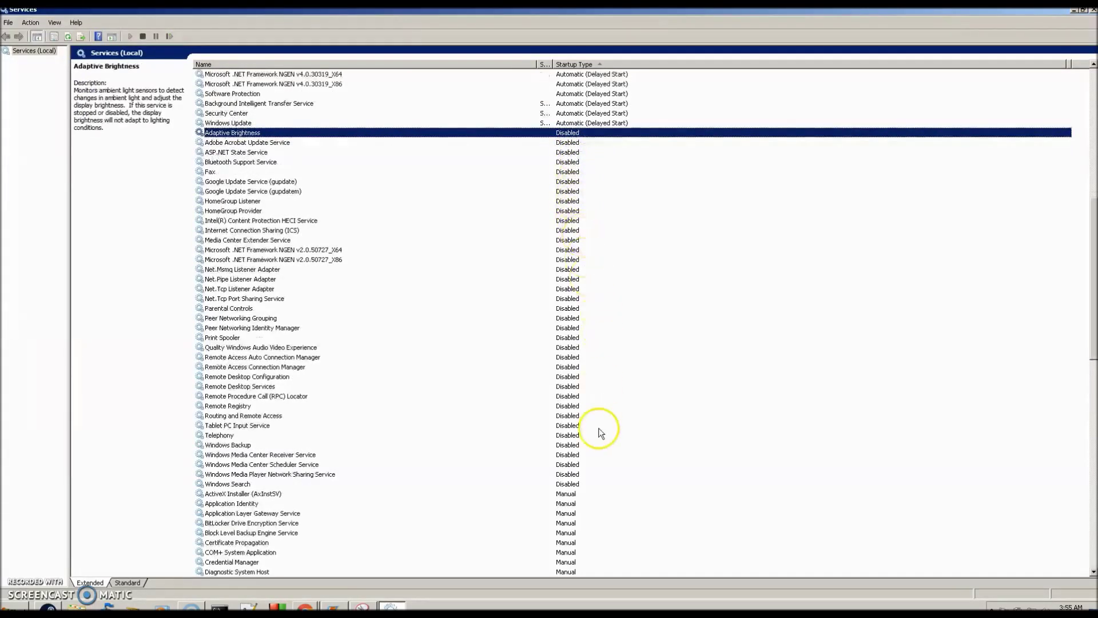
left_click(569, 474)
left_click(568, 133)
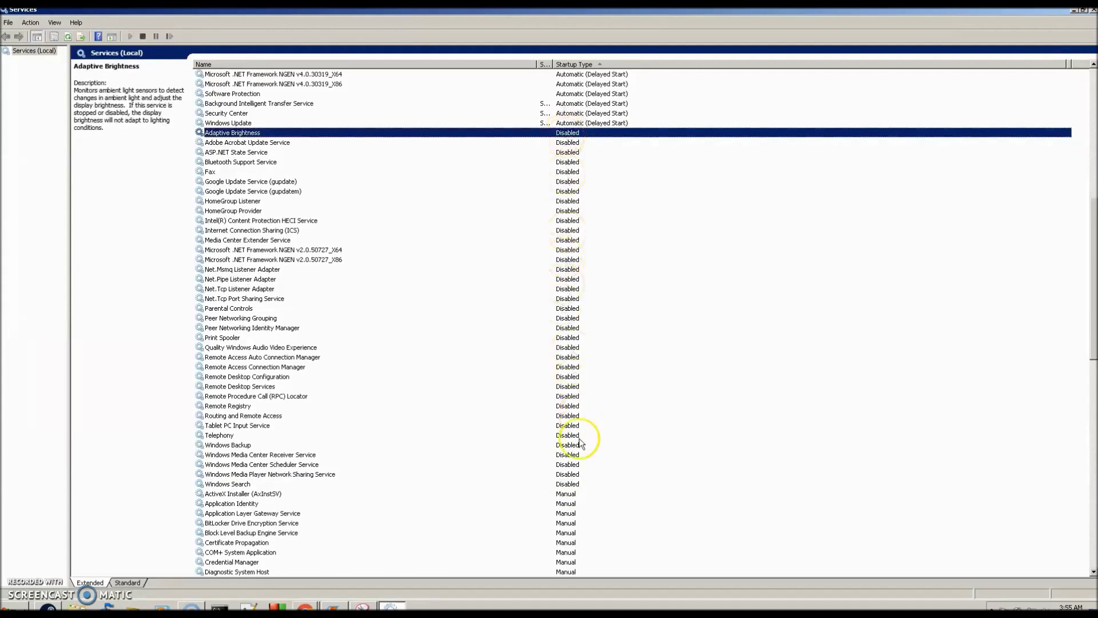
left_click(574, 484)
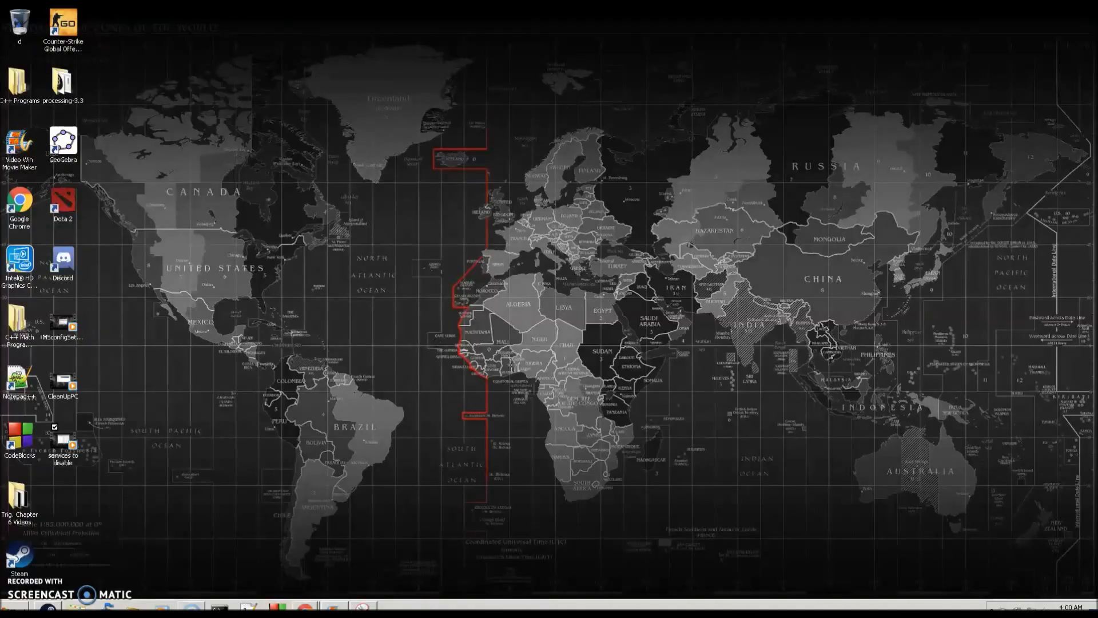
Open System Configuration and display the full list of startup items
key("super")
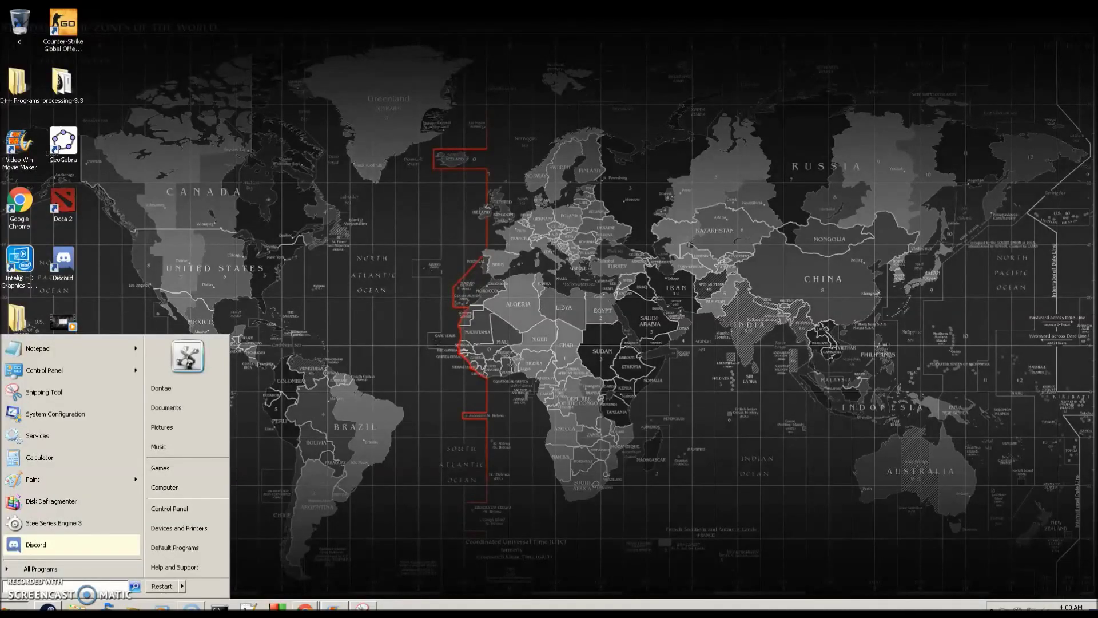
type("program")
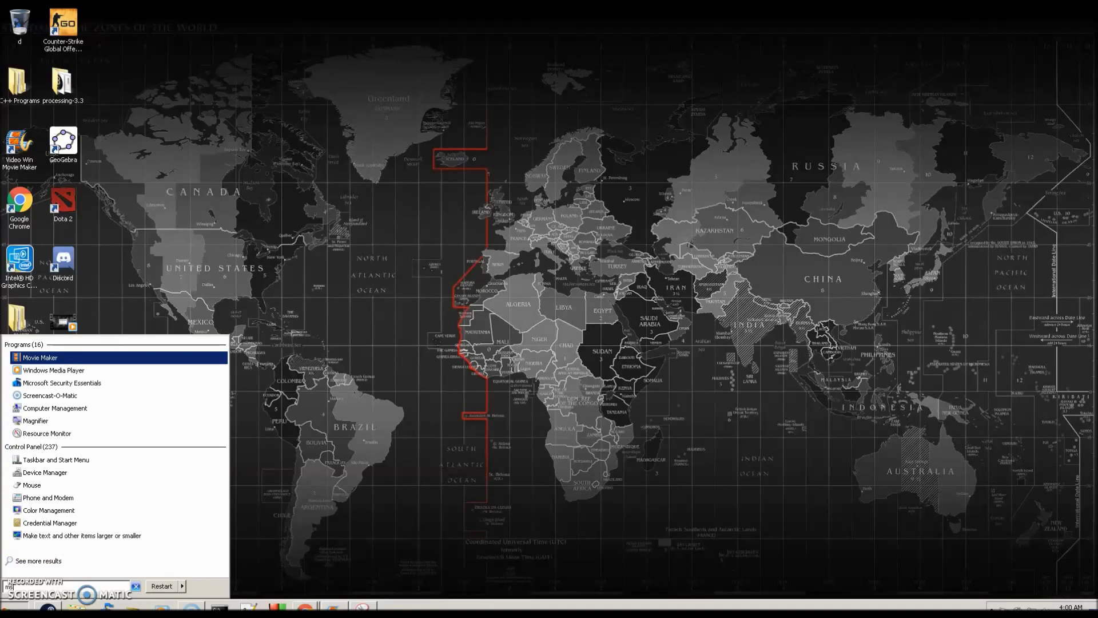
key("Return")
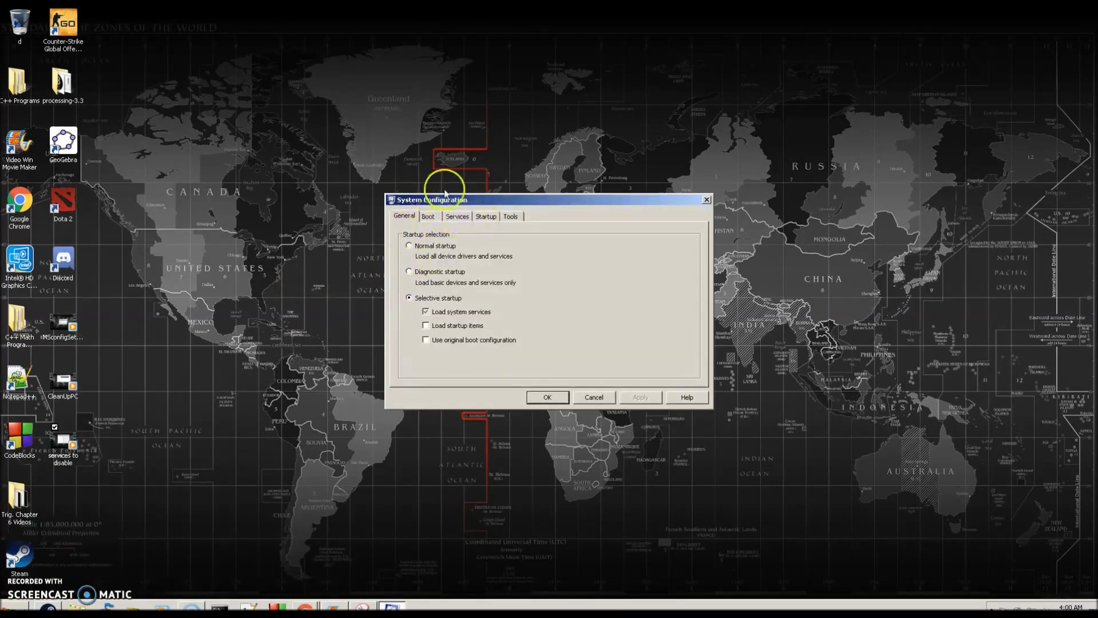
left_click(486, 215)
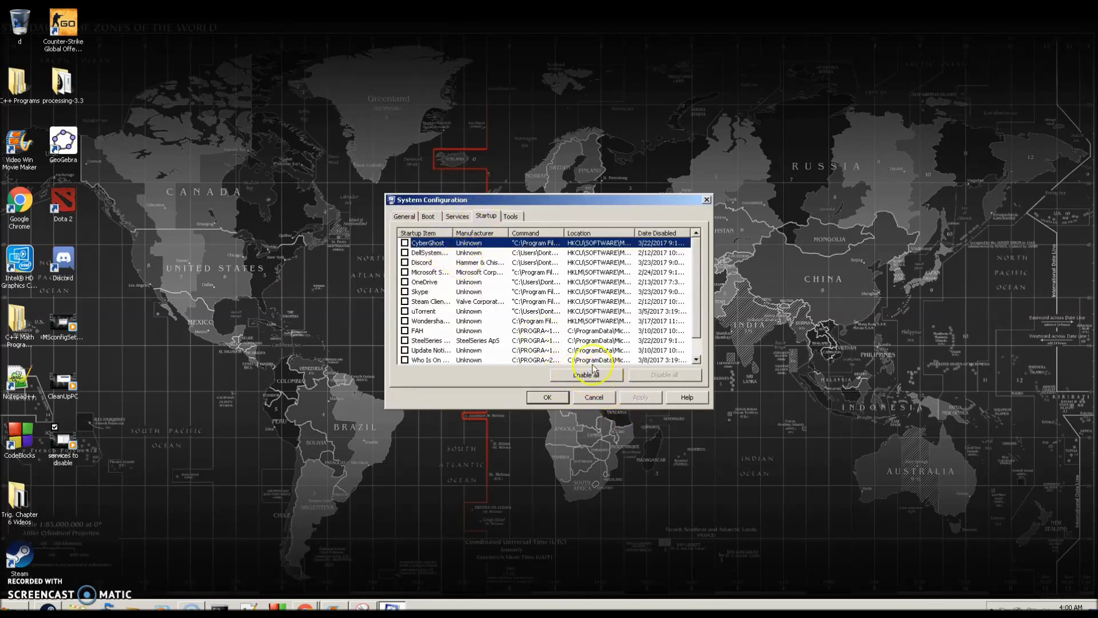
scroll(420, 264, "down", 1)
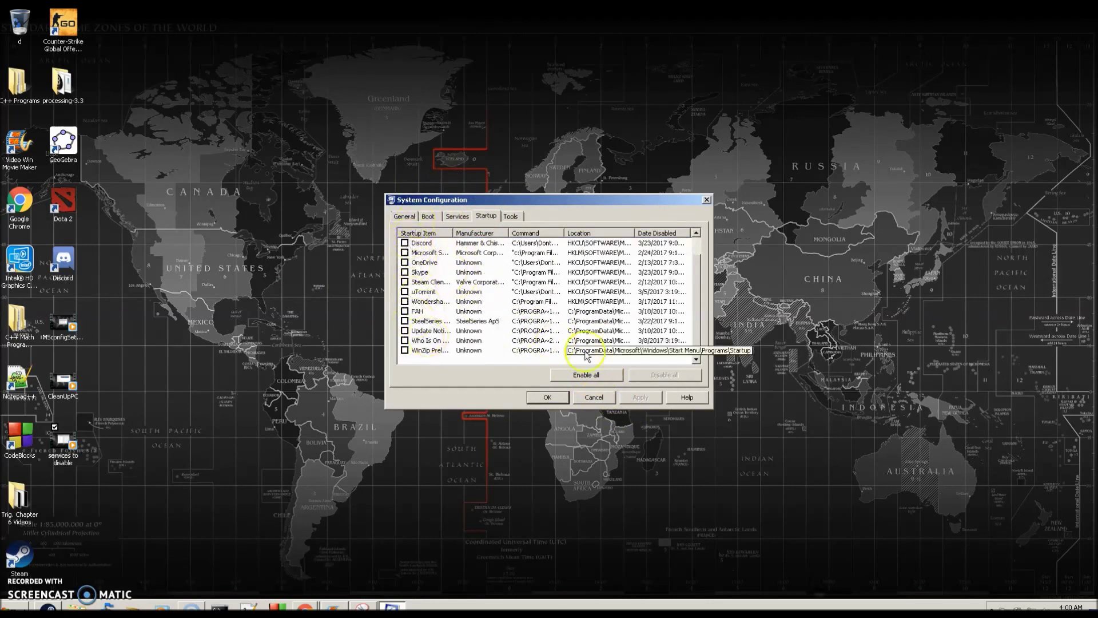
Tick the FAH startup item, then disable all startup items, apply the change and close System Configuration
left_click(503, 312)
left_click(405, 311)
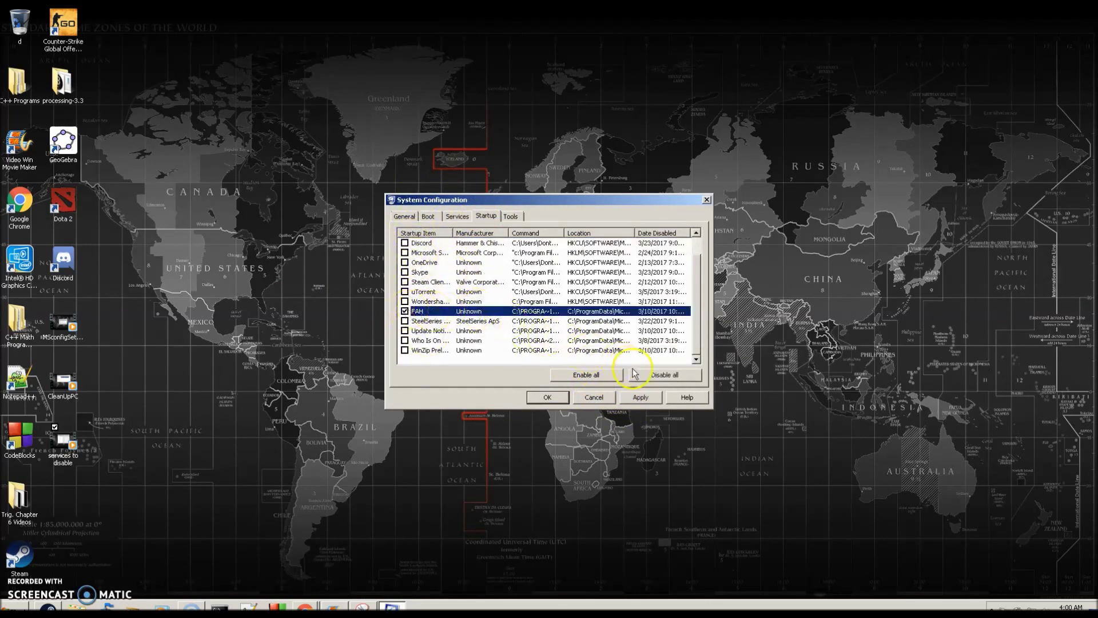
left_click(661, 376)
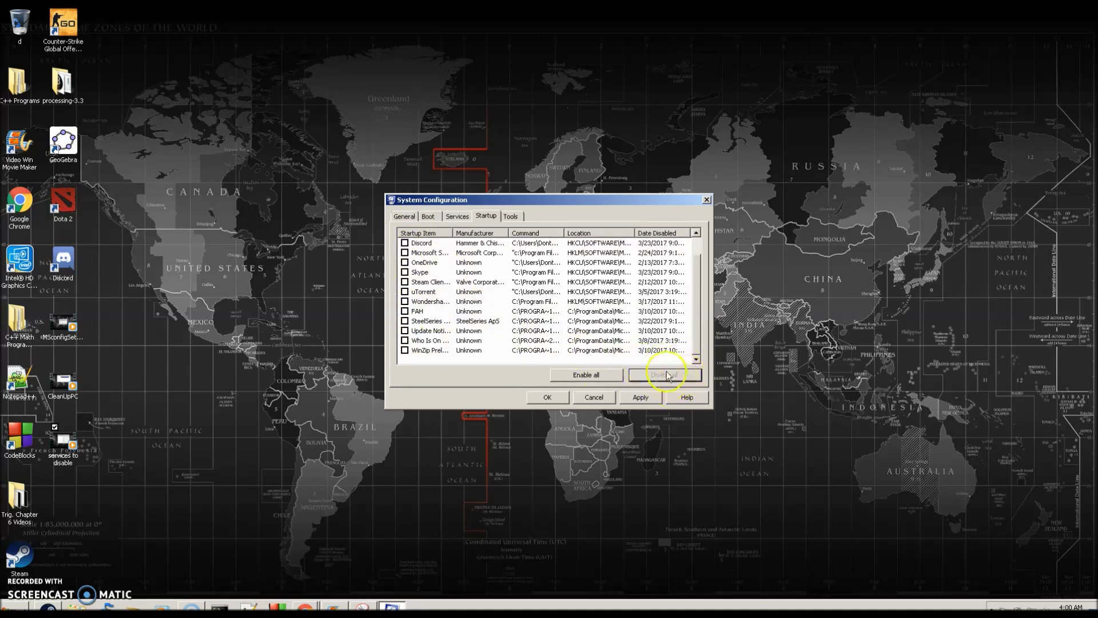
left_click(648, 395)
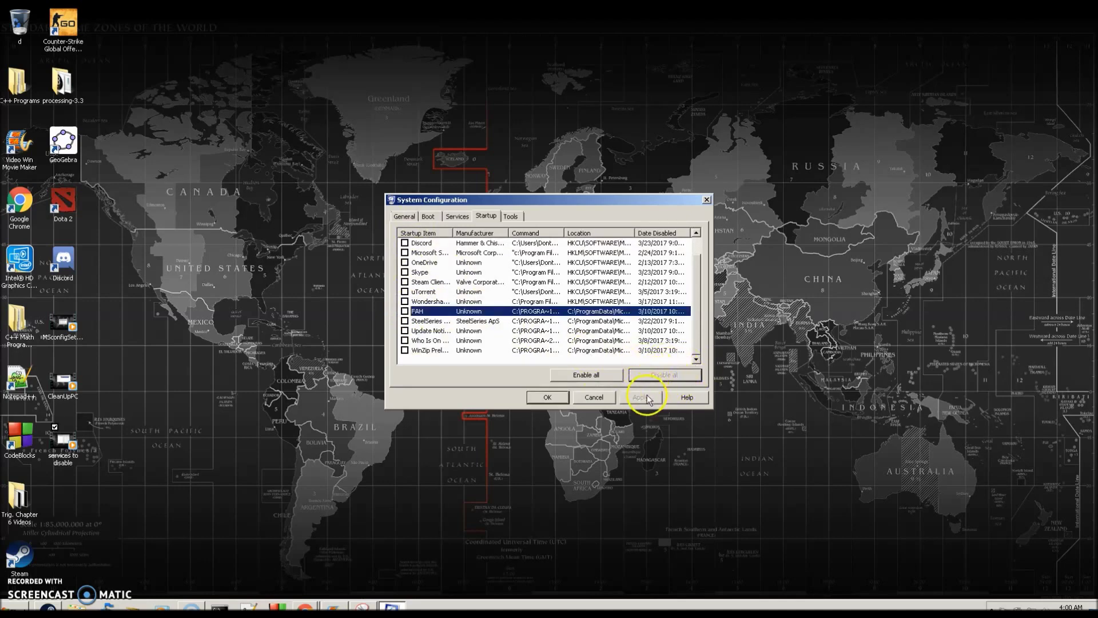
left_click(569, 397)
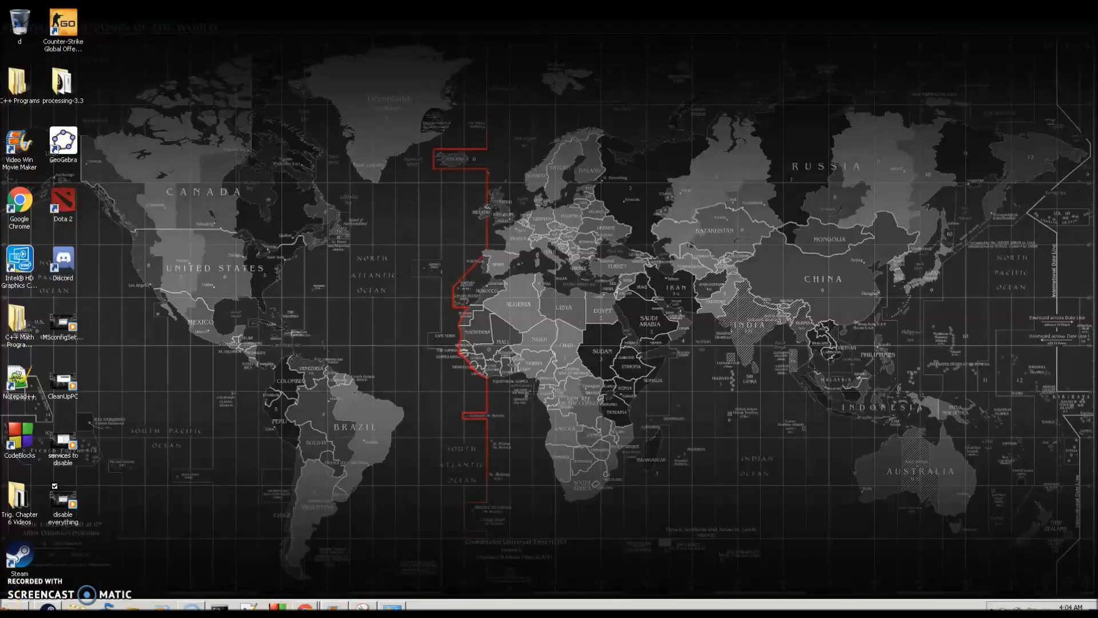
Open Control Panel in Category view and go to the list for uninstalling programs
left_click(9, 604)
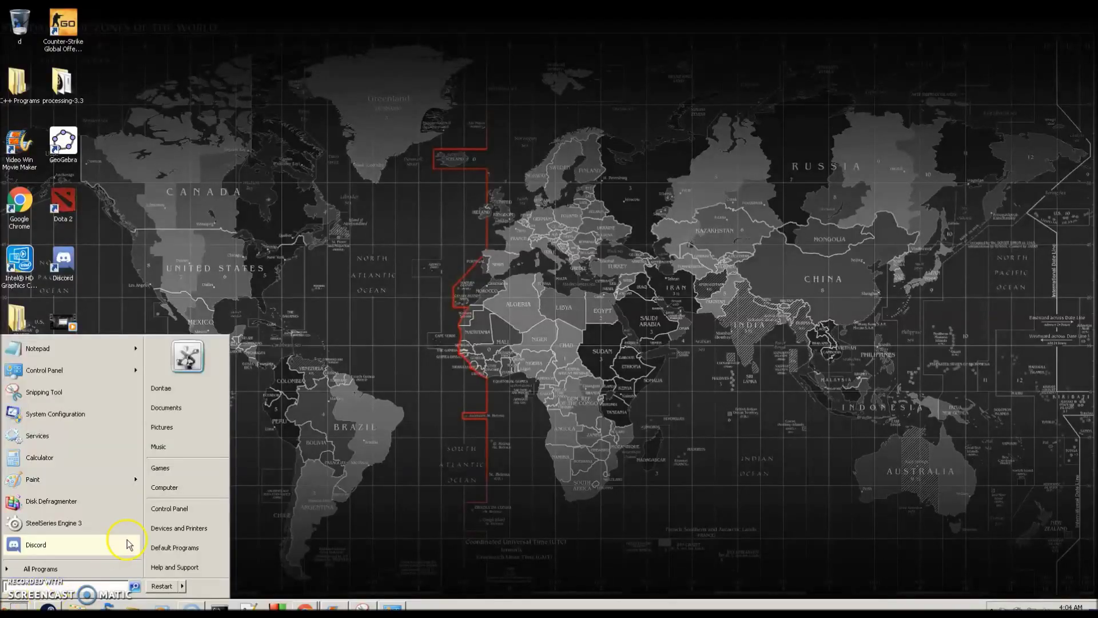
left_click(170, 512)
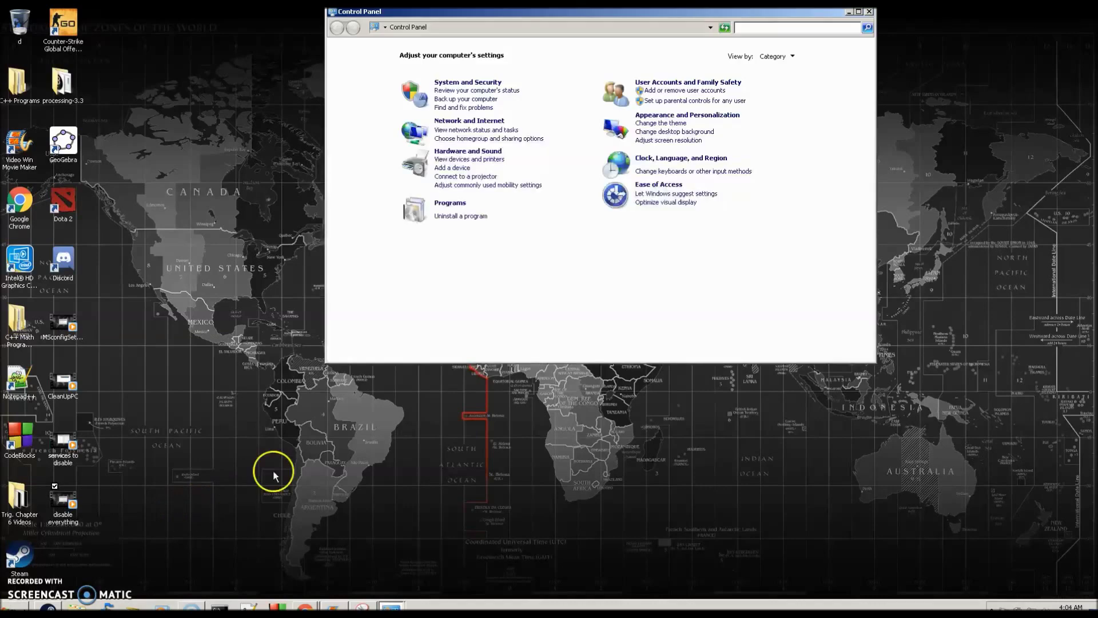
left_click(776, 56)
left_click(778, 69)
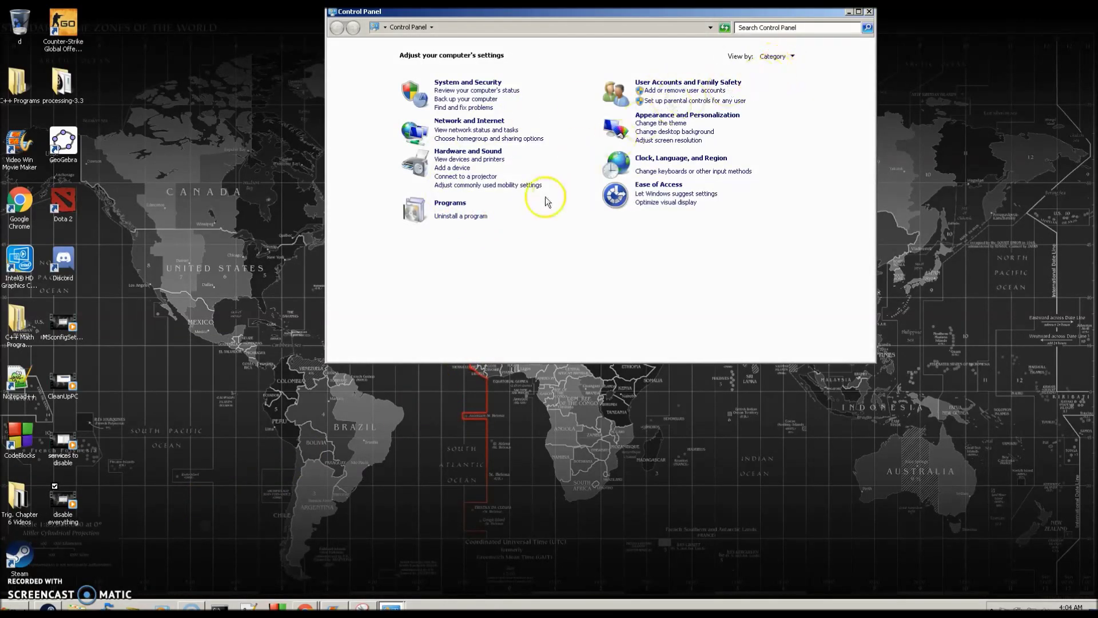
left_click(461, 216)
Examine the installed programs in Programs and Features for ones that could be uninstalled, selecting Warframe as an example
left_click(523, 203)
scroll(523, 272, "down", 1)
scroll(524, 272, "up", 1)
scroll(525, 272, "down", 1)
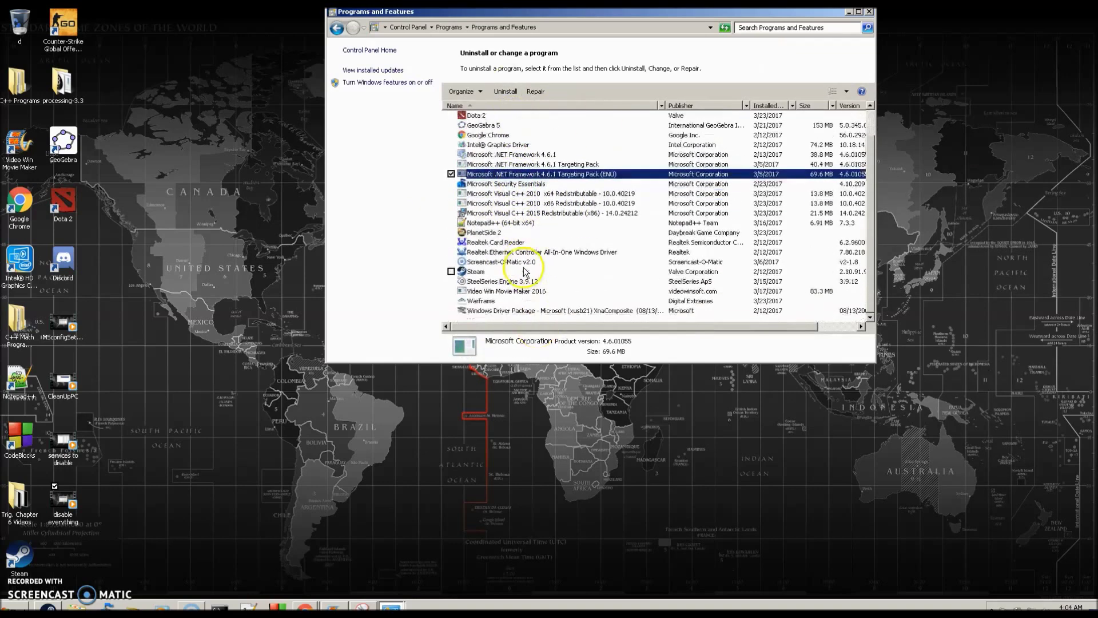
scroll(524, 272, "up", 1)
scroll(497, 297, "down", 1)
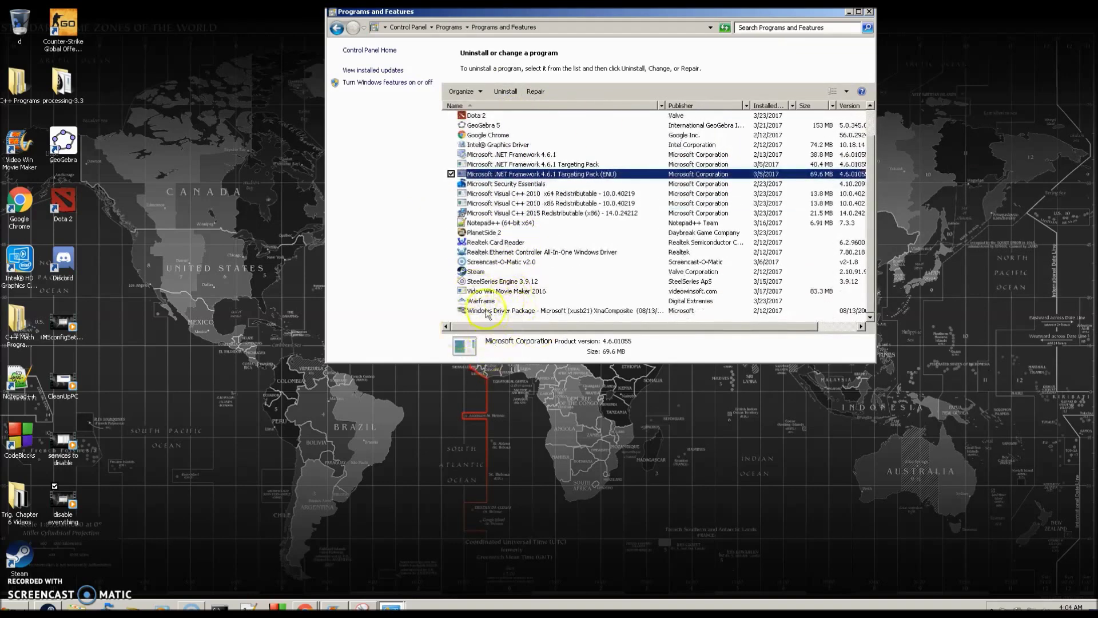
left_click(485, 300)
scroll(486, 188, "up", 1)
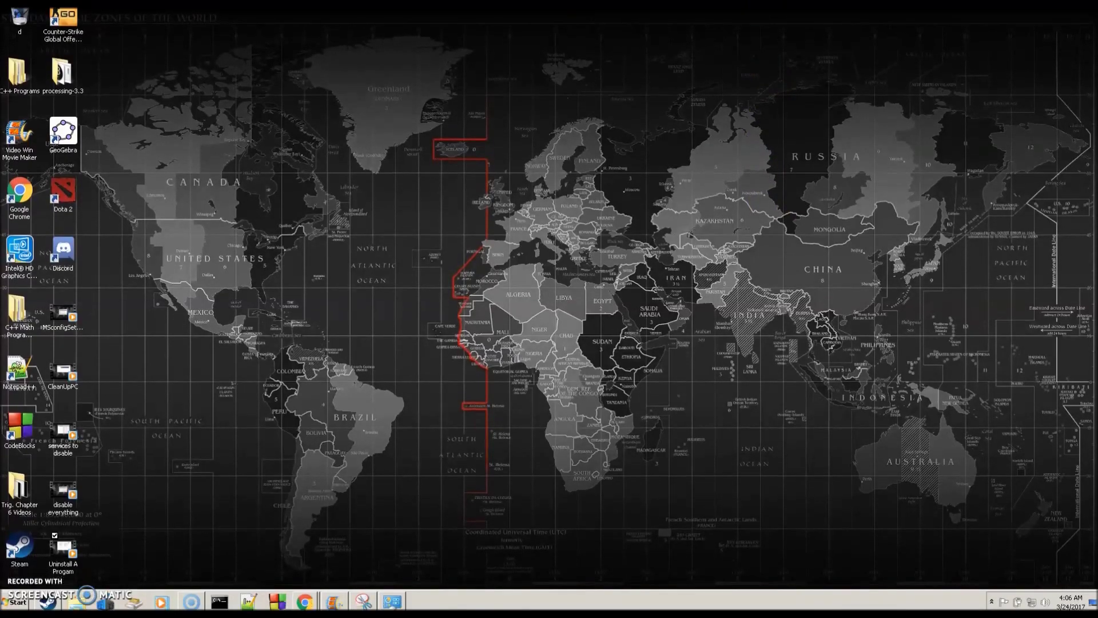
Open the Windows Power Options from the battery icon and choose the High performance power plan
right_click(1017, 599)
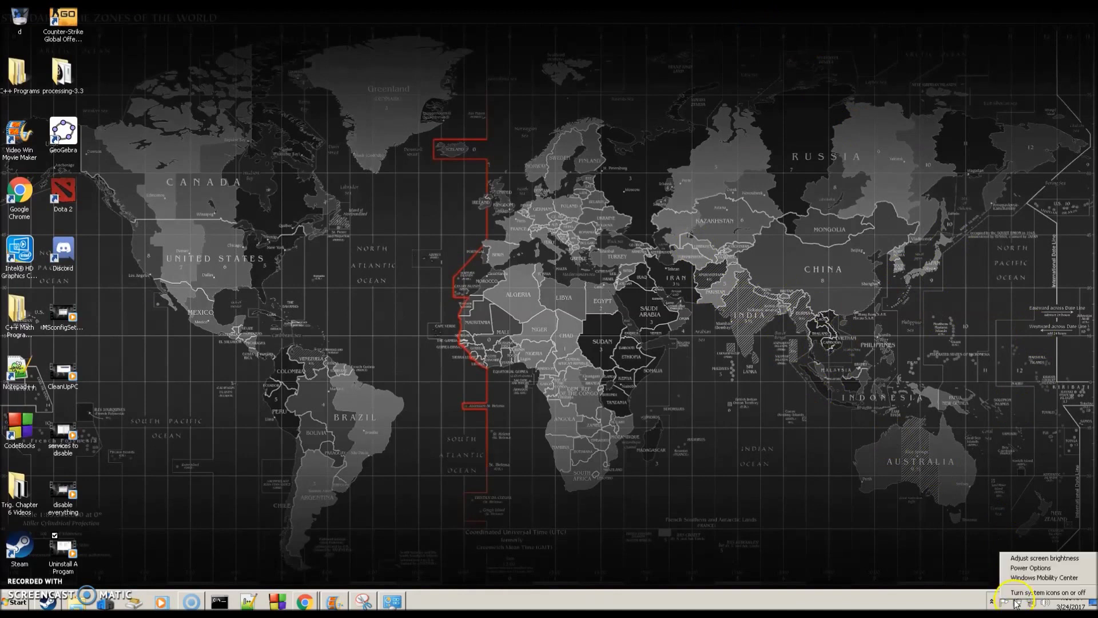
left_click(1025, 567)
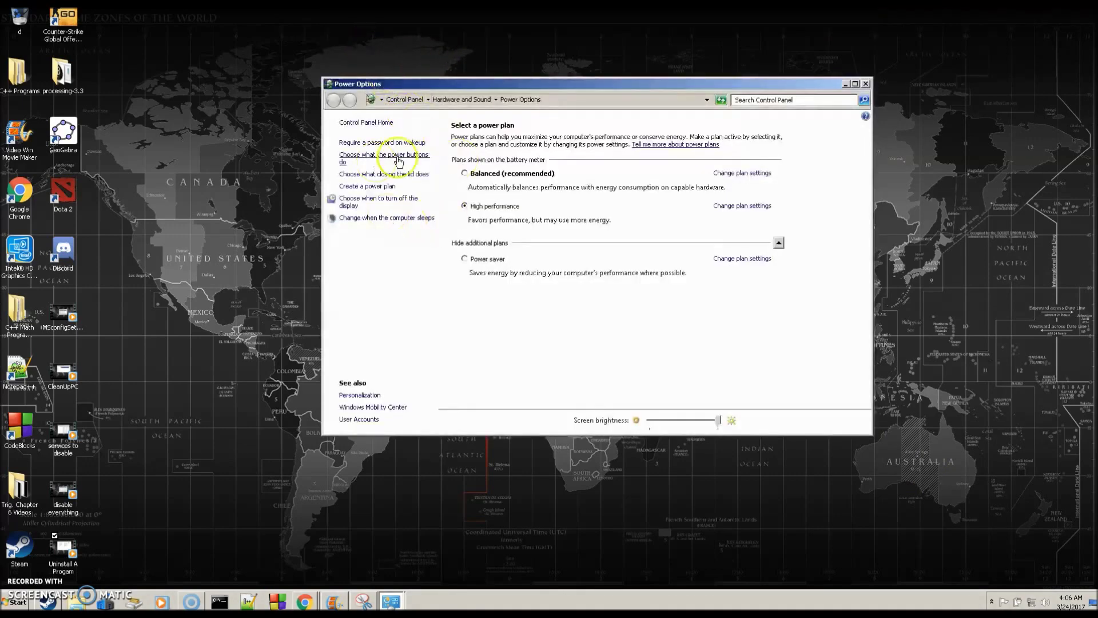
left_click(557, 243)
left_click(517, 244)
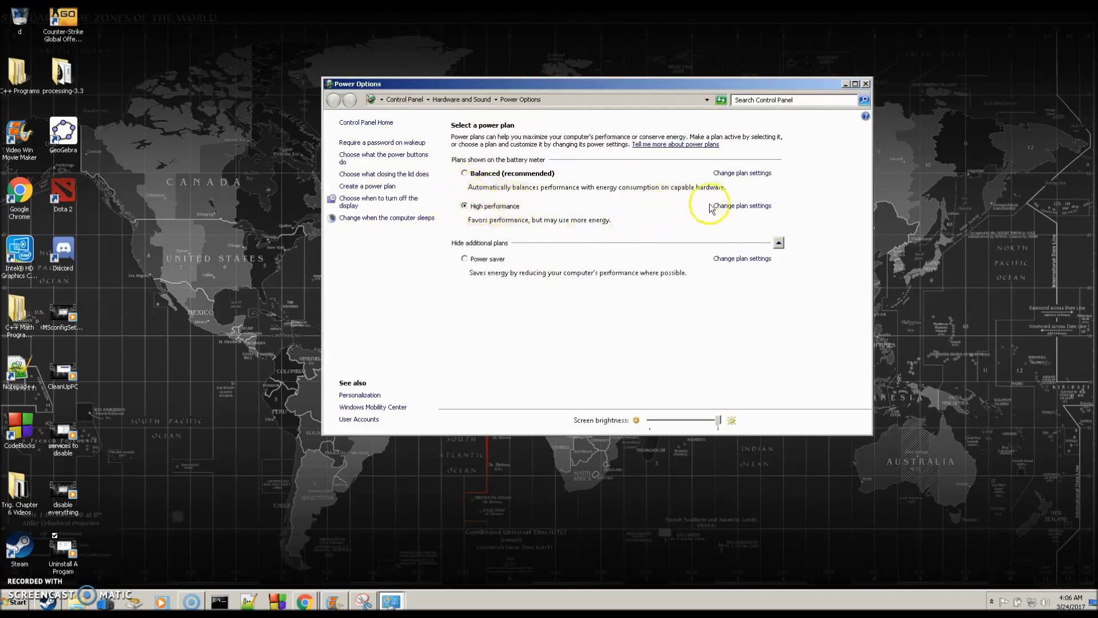
left_click(464, 206)
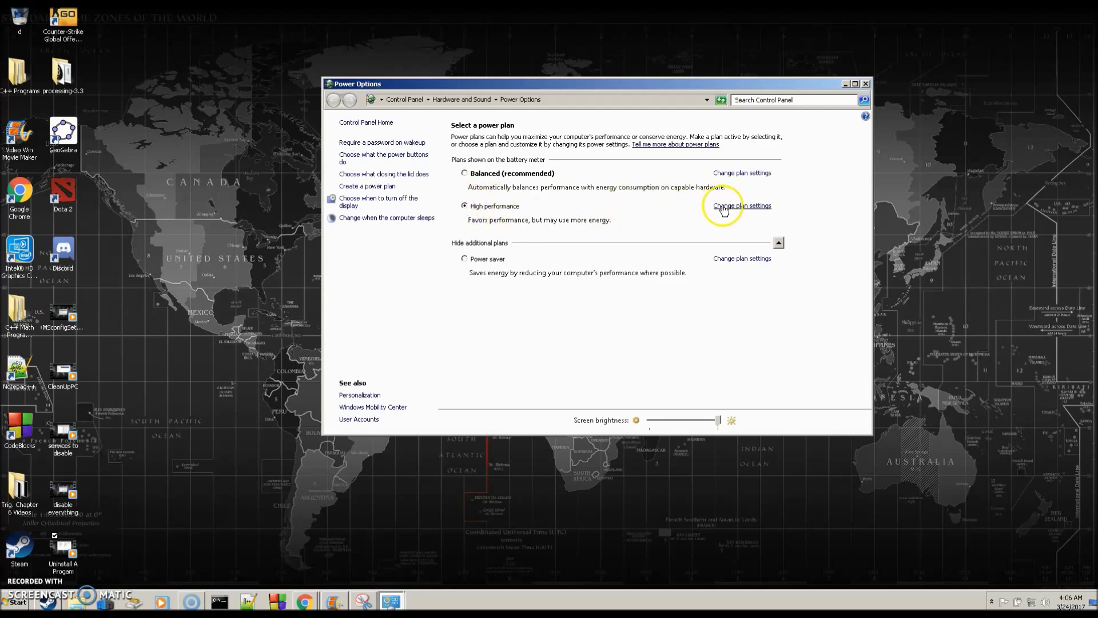
Set the High performance plan to never dim the display on battery, keep full brightness and save the changes
left_click(728, 207)
left_click(604, 187)
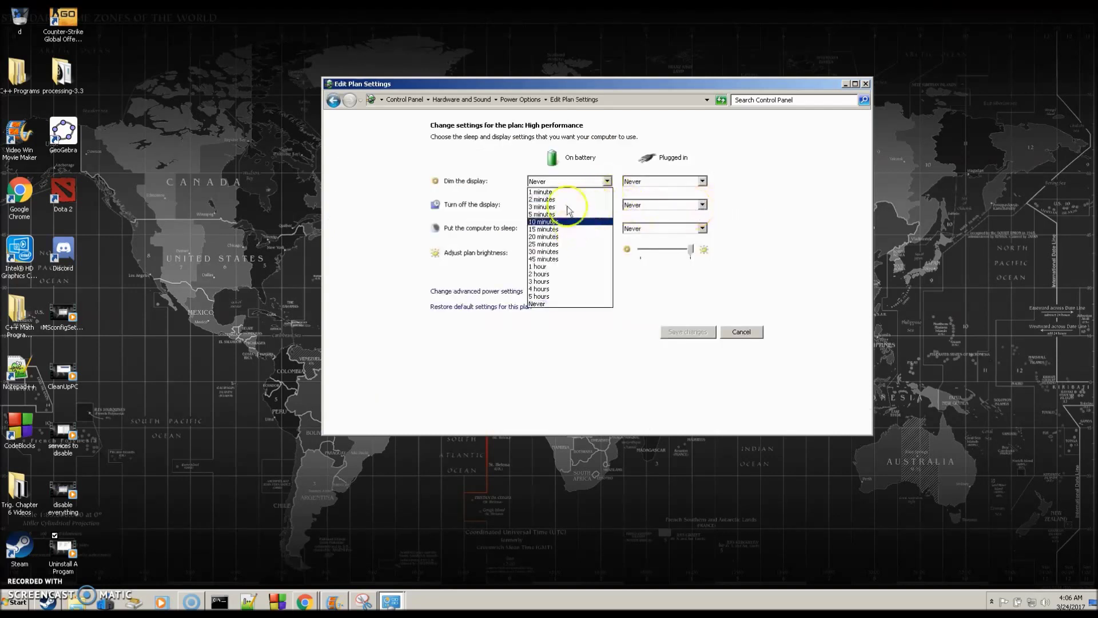
left_click(546, 303)
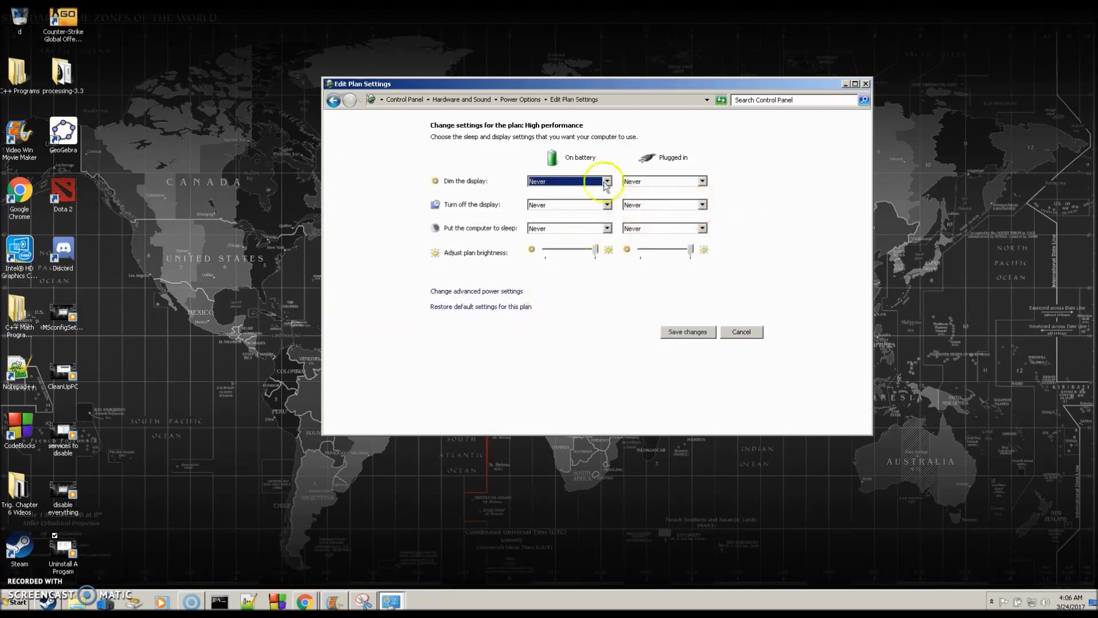
left_click(594, 253)
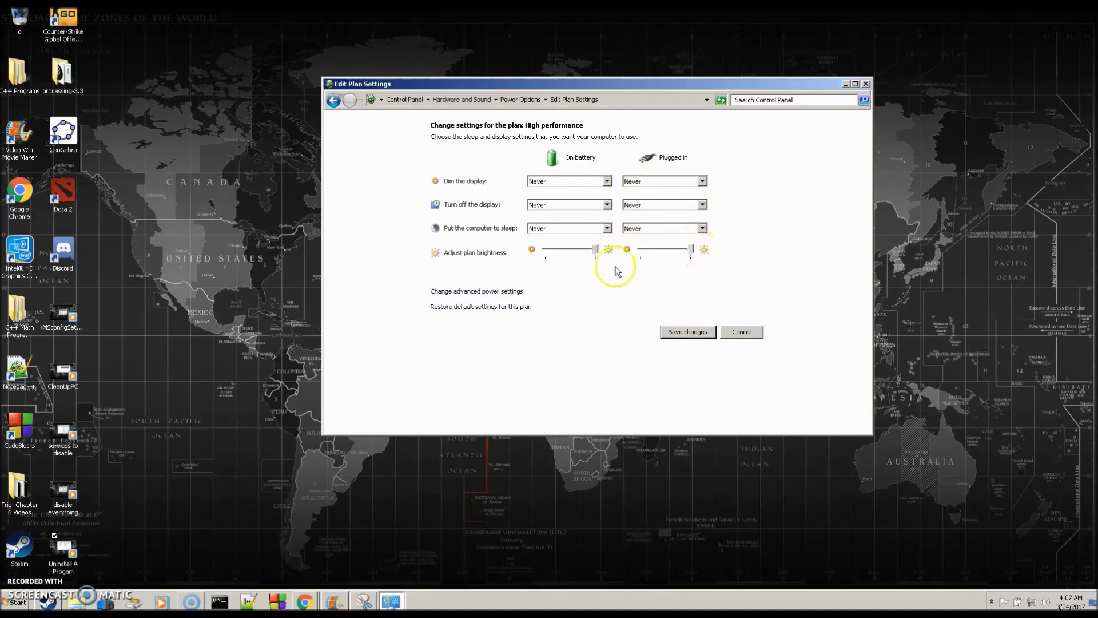
left_click(691, 332)
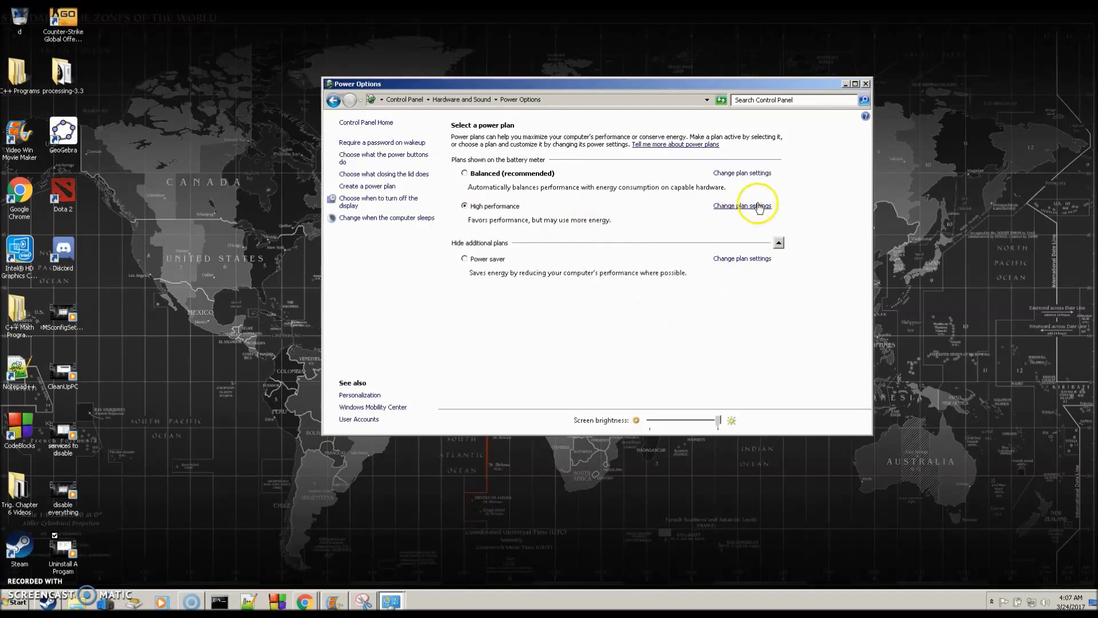
Open the advanced power settings and make High performance the plan being customized
left_click(717, 207)
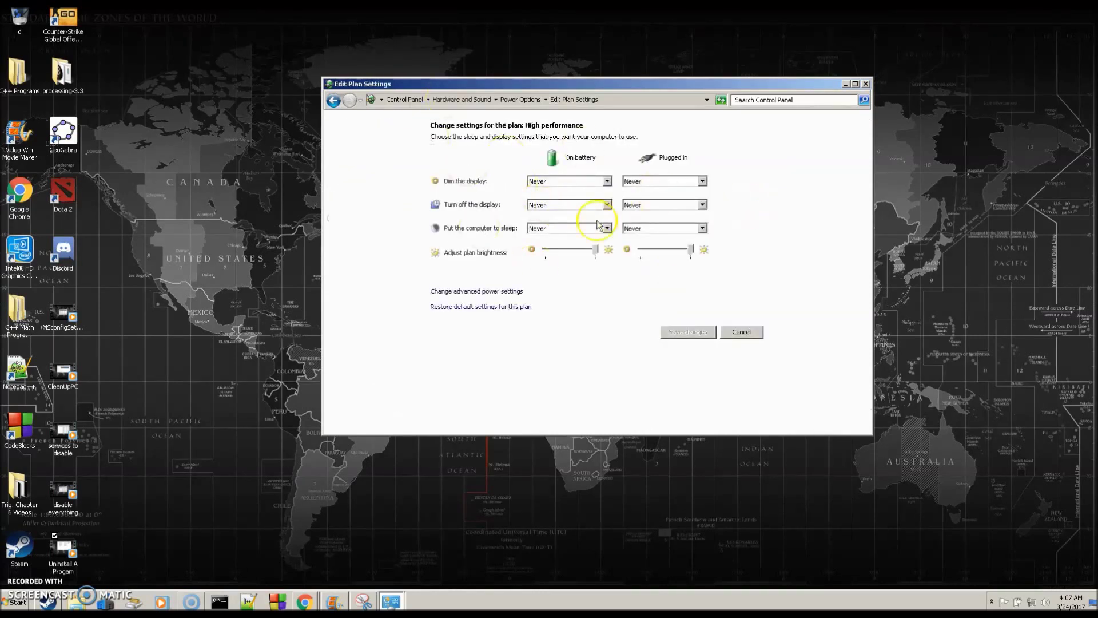
left_click(468, 291)
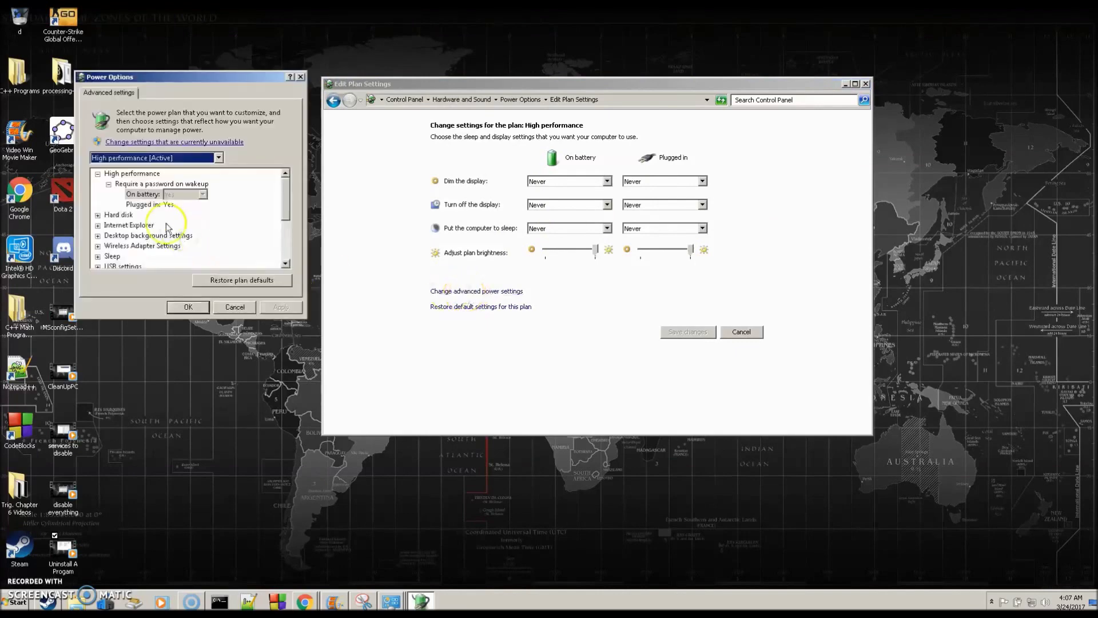
left_click_drag(185, 76, 550, 104)
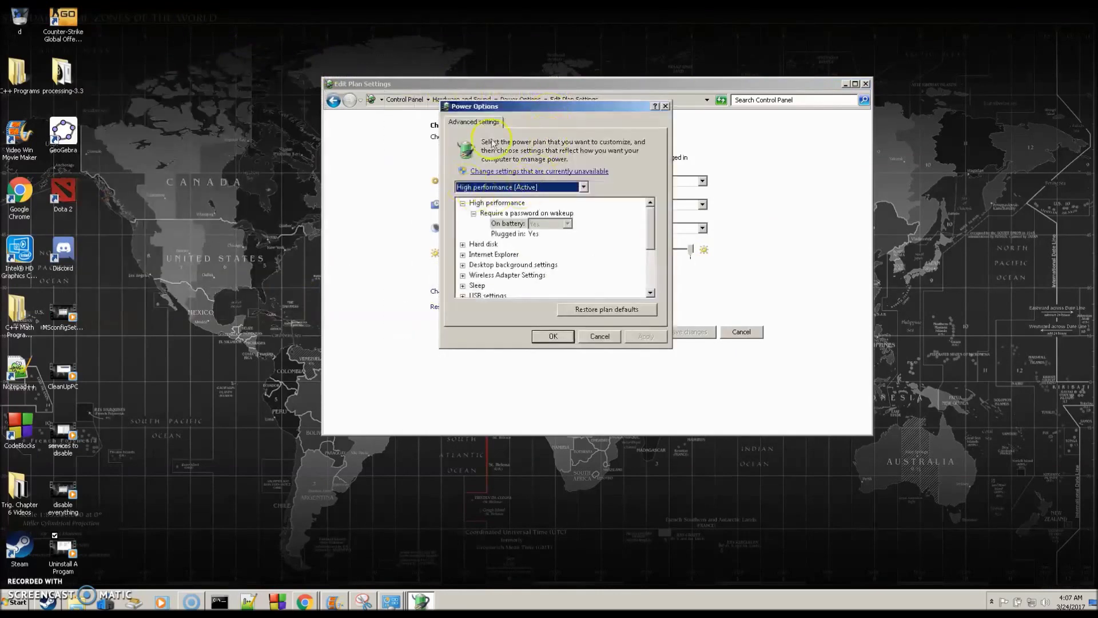
key("Down")
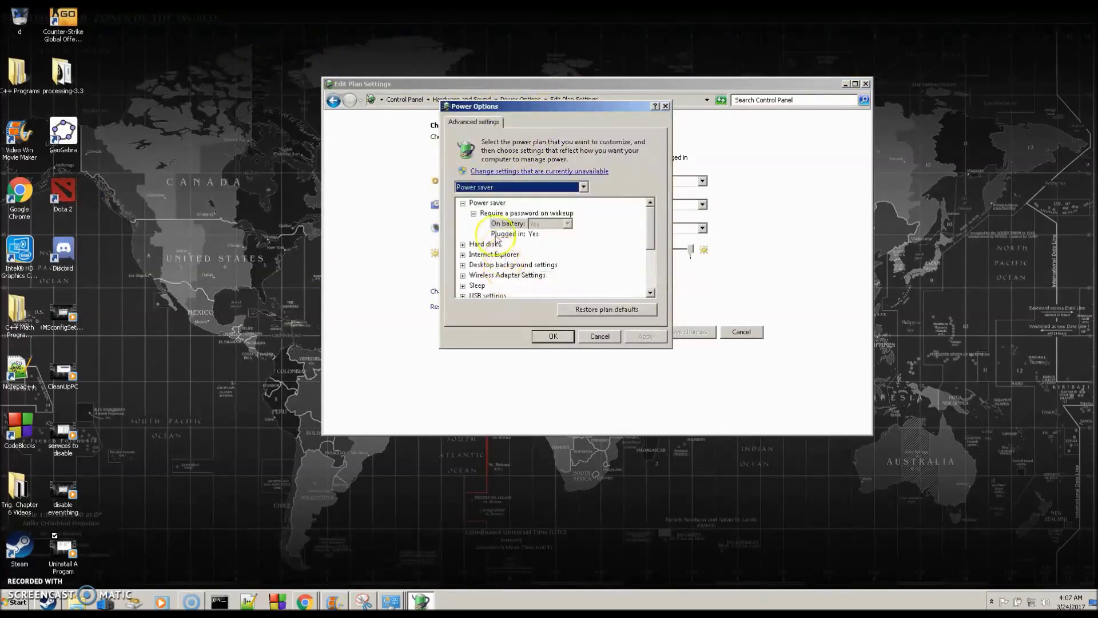
left_click(493, 187)
left_click(496, 197)
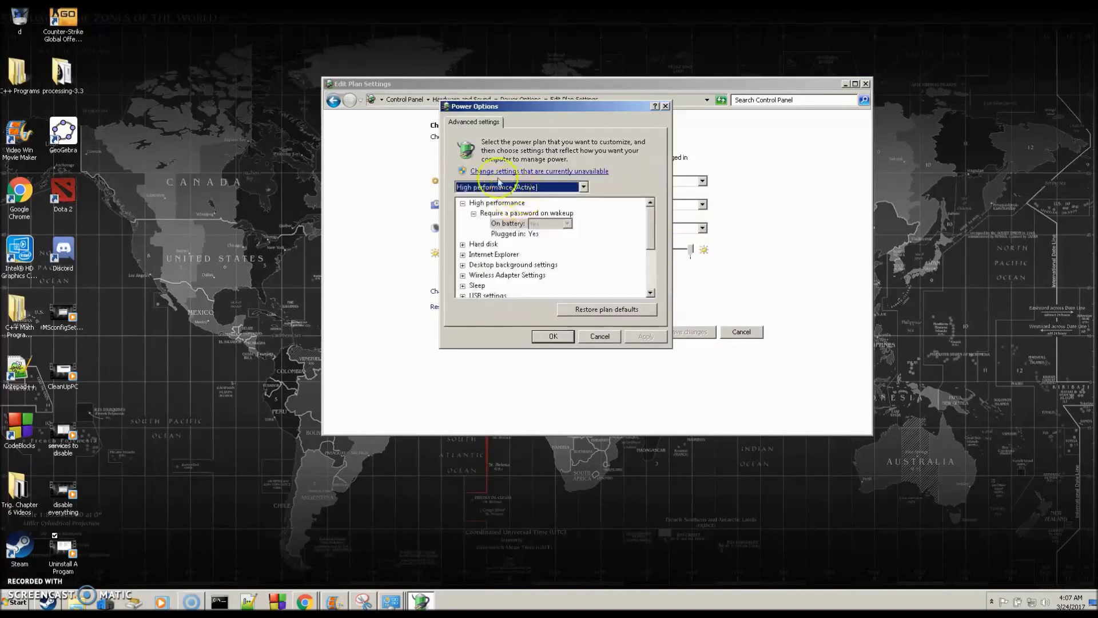
Expand the PCI Express settings to check Link State Power Management on battery and plugged in
left_click_drag(656, 219, 658, 248)
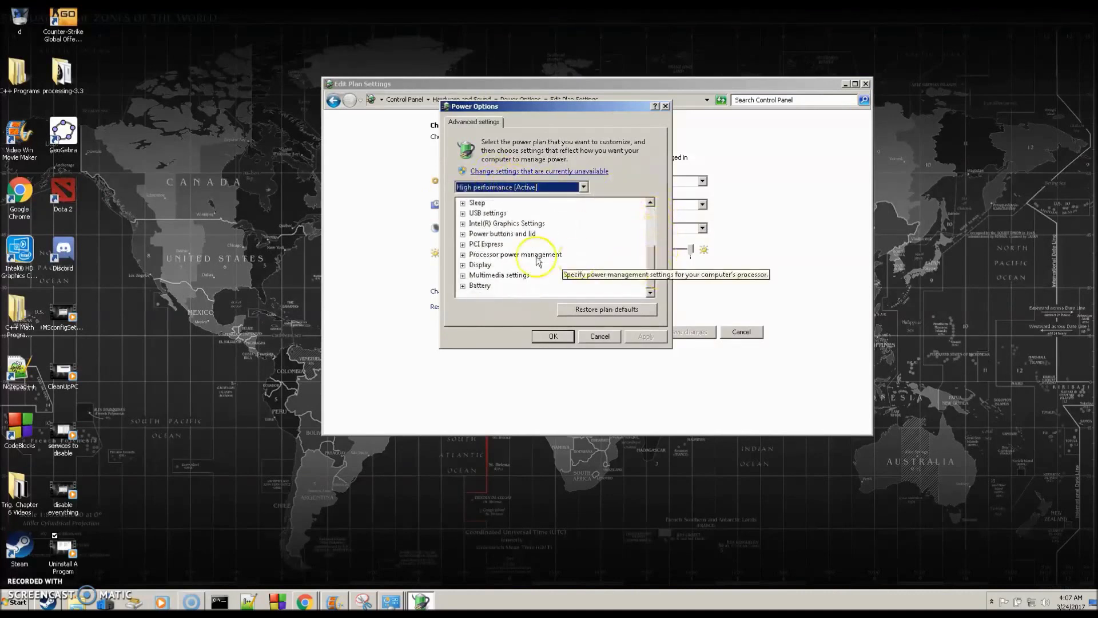
left_click(462, 244)
left_click(473, 254)
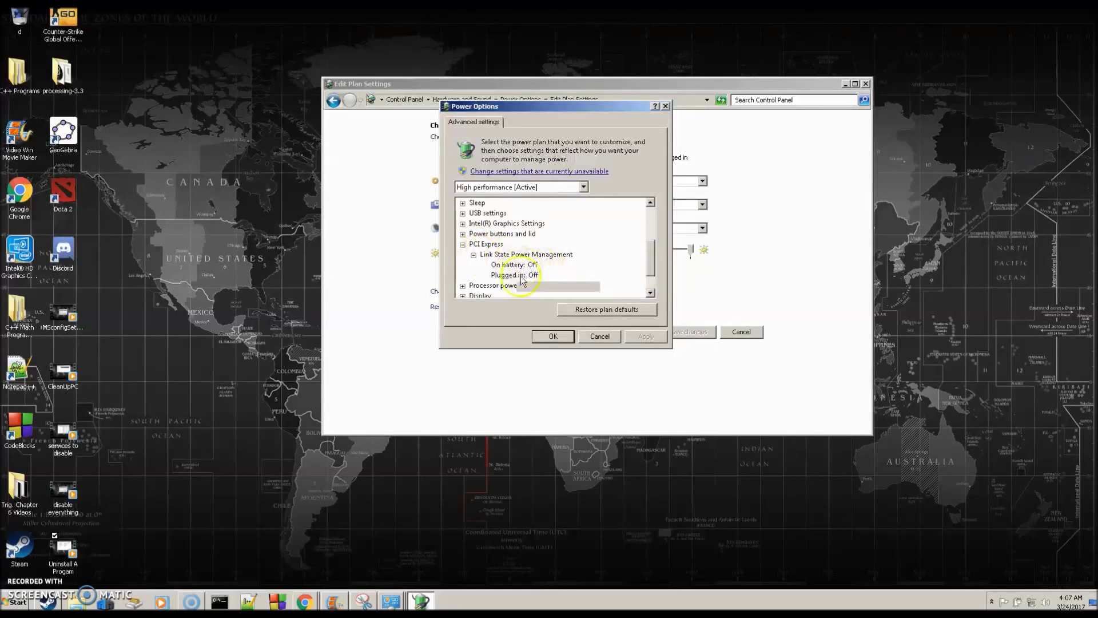
Expand Processor power management and check the minimum processor state, system cooling policy and maximum processor state
left_click_drag(645, 271, 645, 285)
left_click(493, 223)
left_click(474, 234)
left_click(535, 244)
left_click(548, 244)
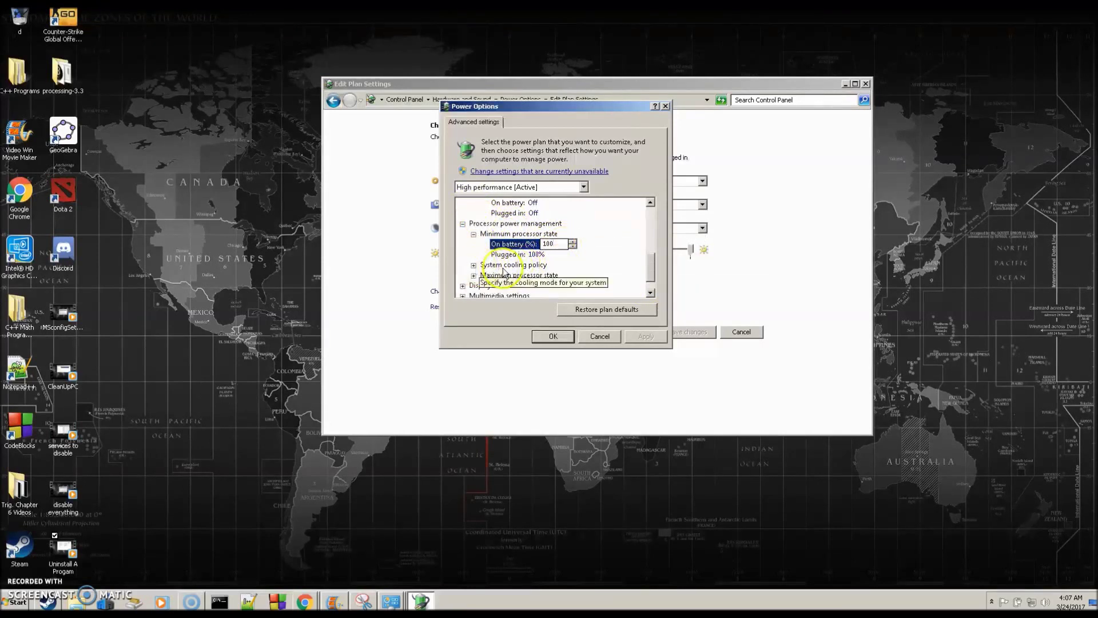
left_click(473, 264)
left_click(508, 275)
left_click_drag(649, 275, 649, 289)
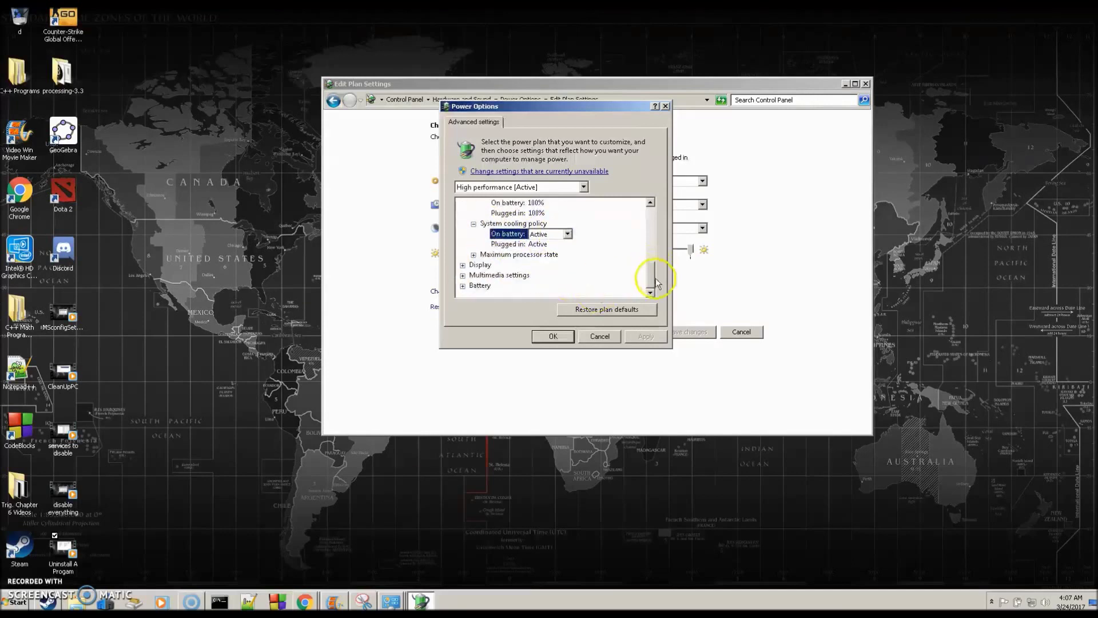
left_click(473, 255)
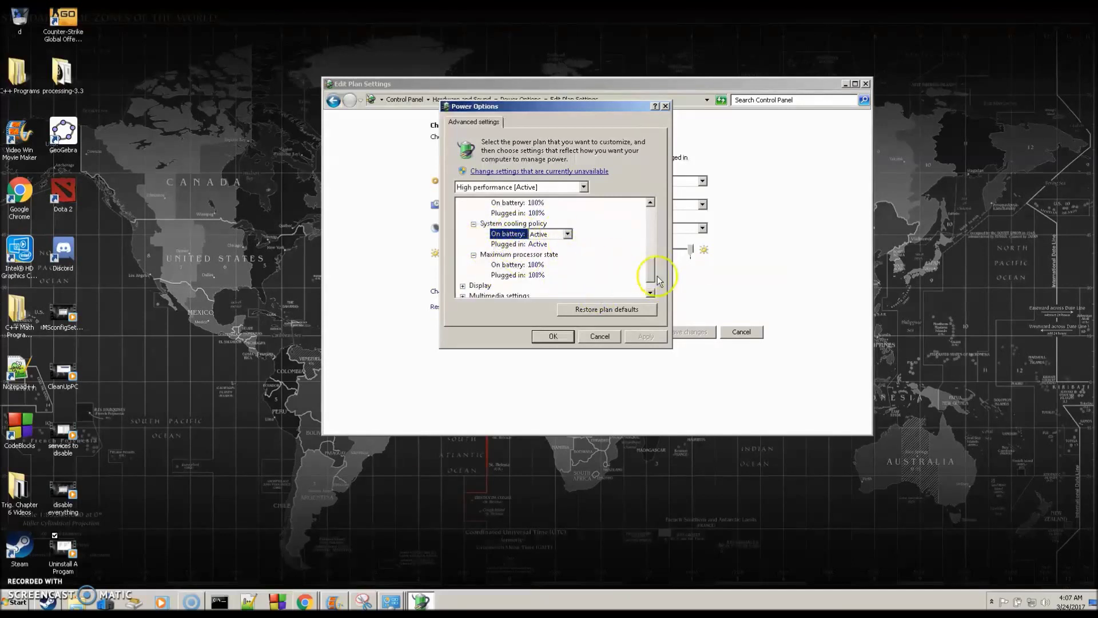
left_click_drag(656, 278, 655, 275)
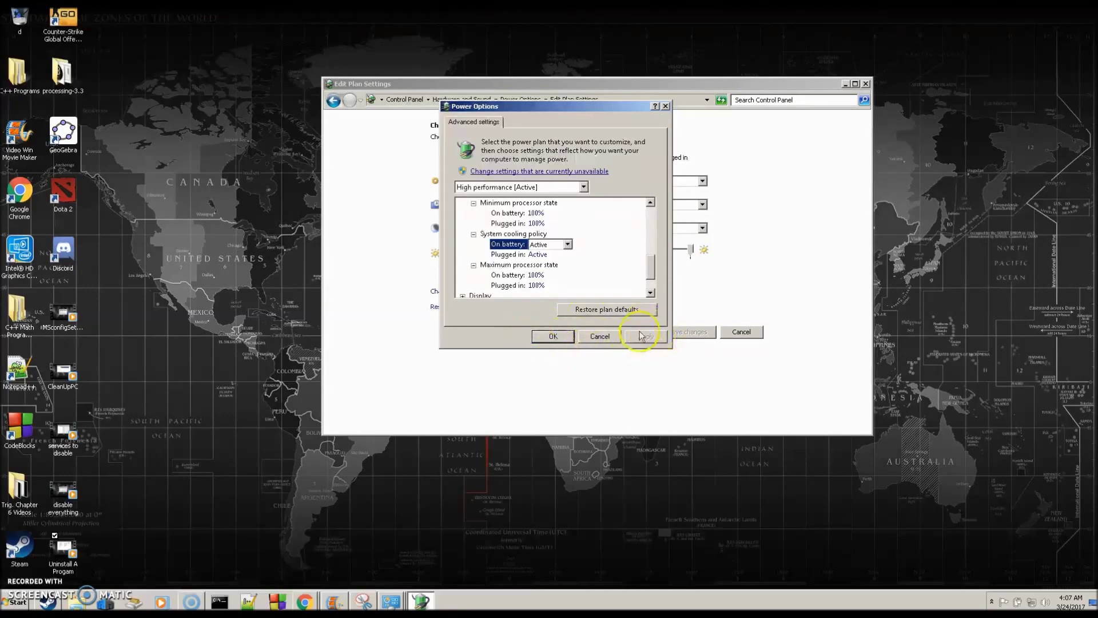
Accept the advanced power settings, leave the plan editor without further changes and close Power Options
left_click(553, 337)
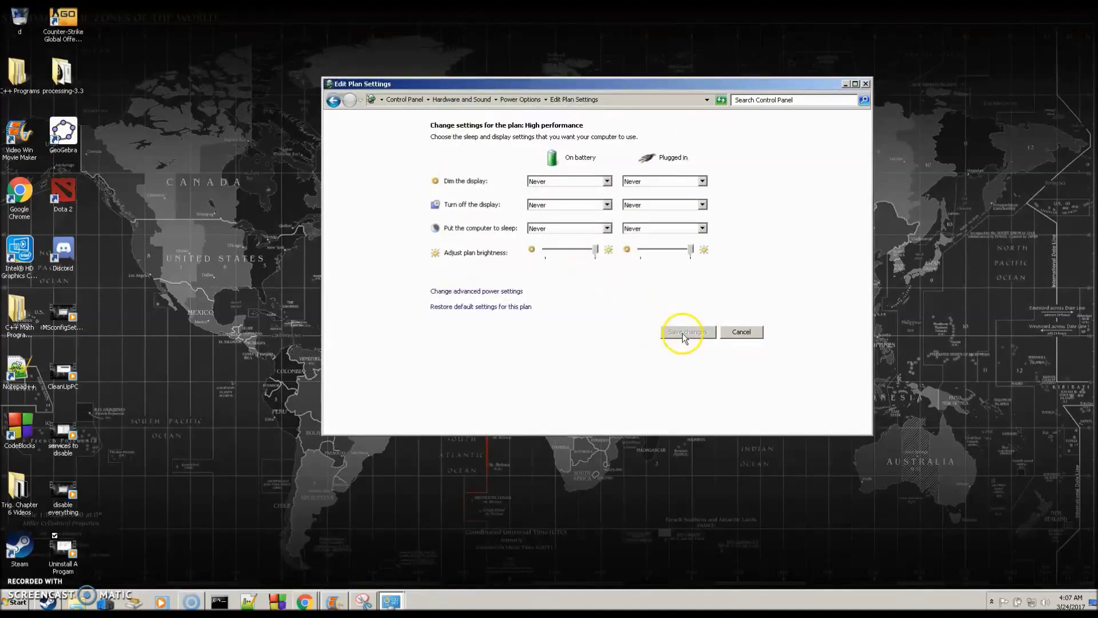
left_click(740, 331)
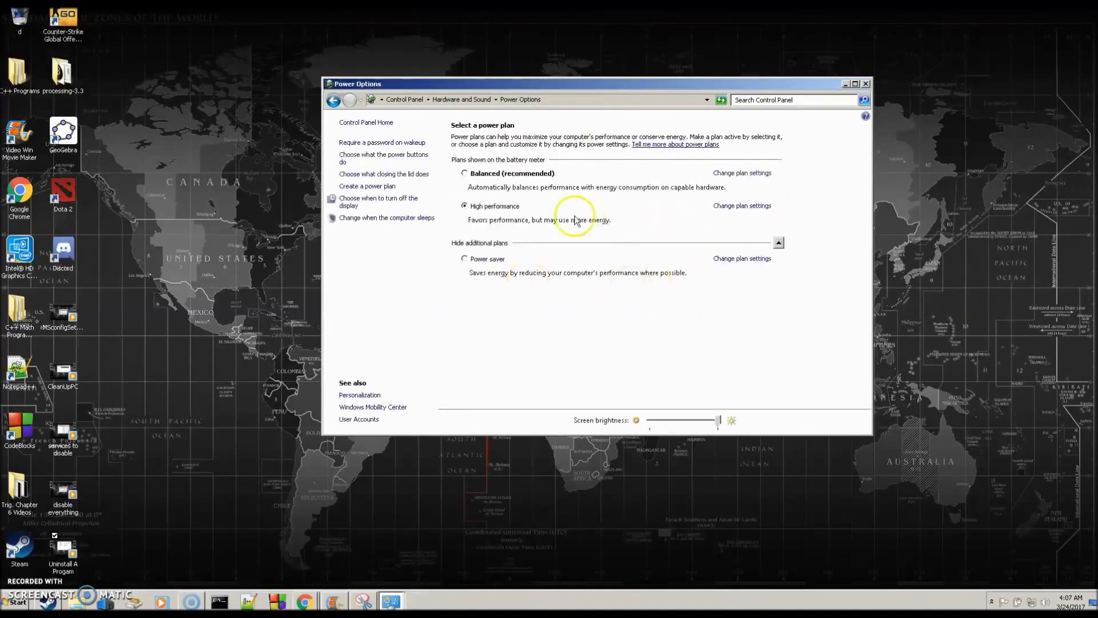
left_click(865, 84)
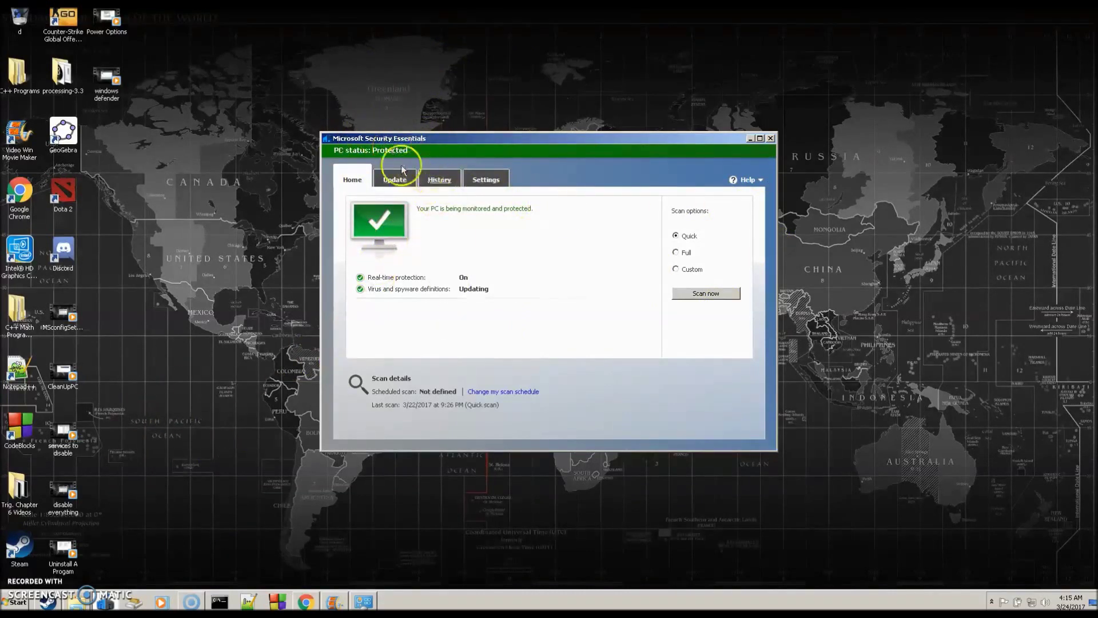
Start a quick scan in Microsoft Security Essentials and view the virus and spyware definition update
left_click(697, 291)
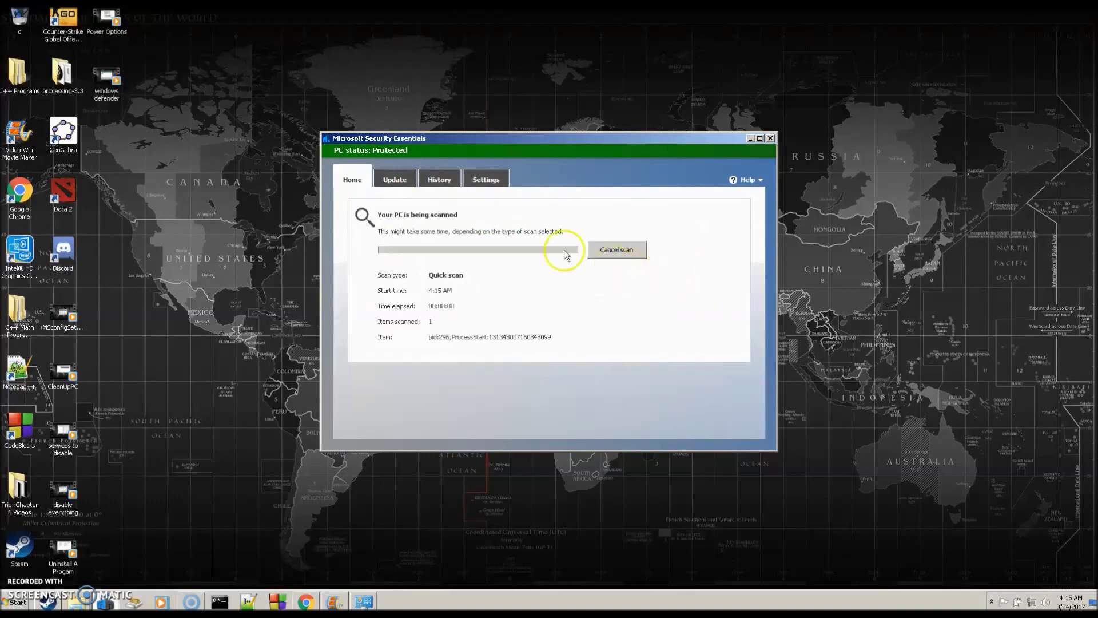
left_click(395, 179)
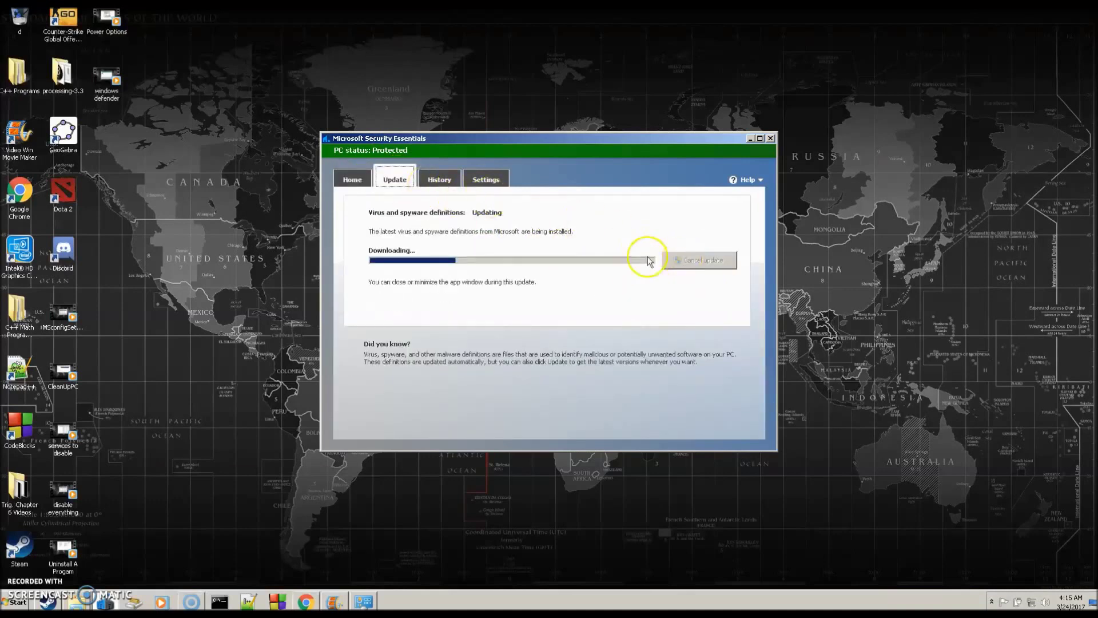